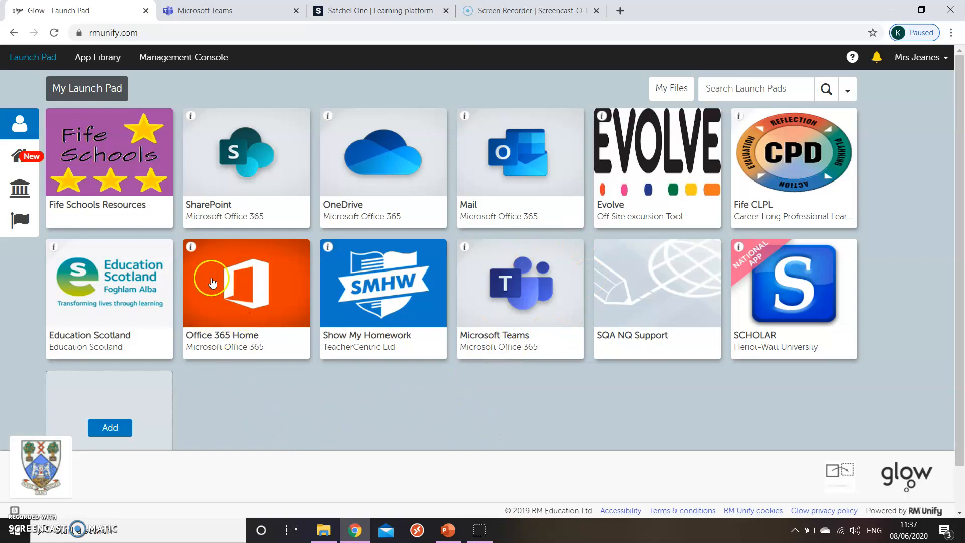
- Open Microsoft Forms from Office 365 Home and create a new blank form
{"action": "left_click", "coordinate": [243, 315]}
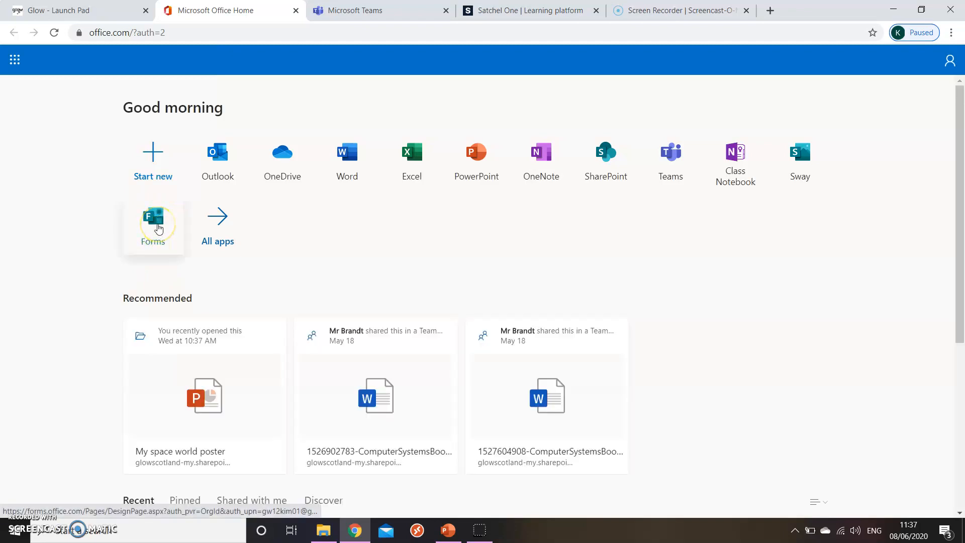
{"action": "left_click", "coordinate": [159, 229]}
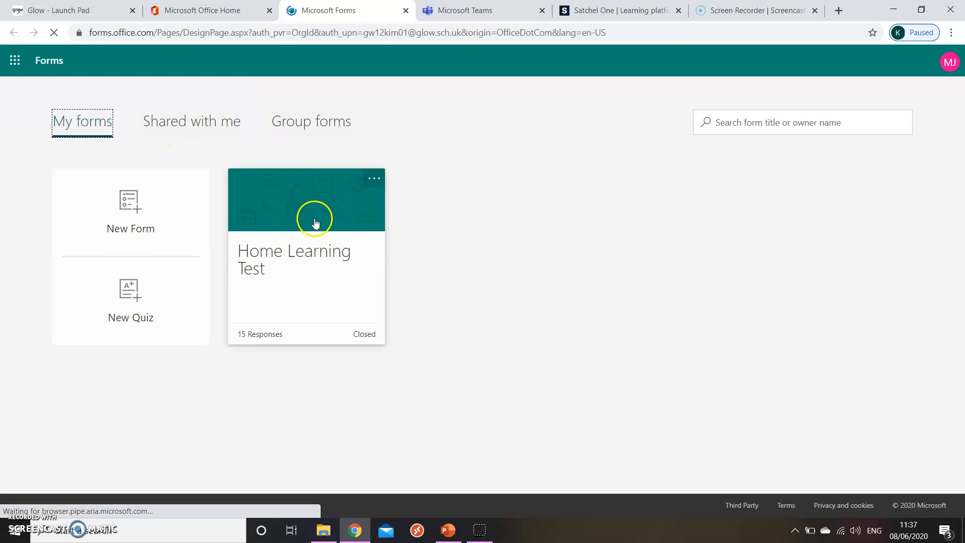
{"action": "left_click", "coordinate": [135, 214]}
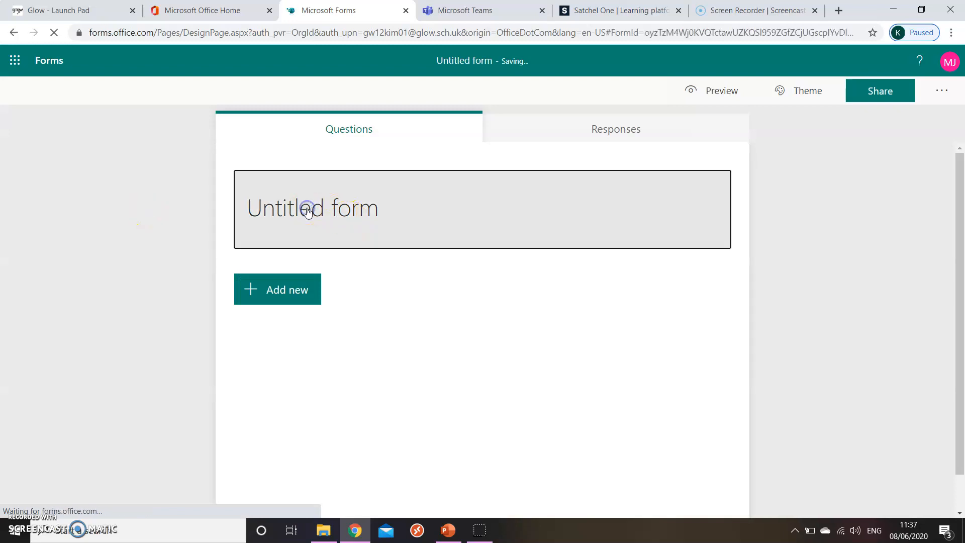
- Title the form "AH Home Learning" and leave its description empty
{"action": "left_click", "coordinate": [305, 210]}
{"action": "type", "text": "AH Hoe"}
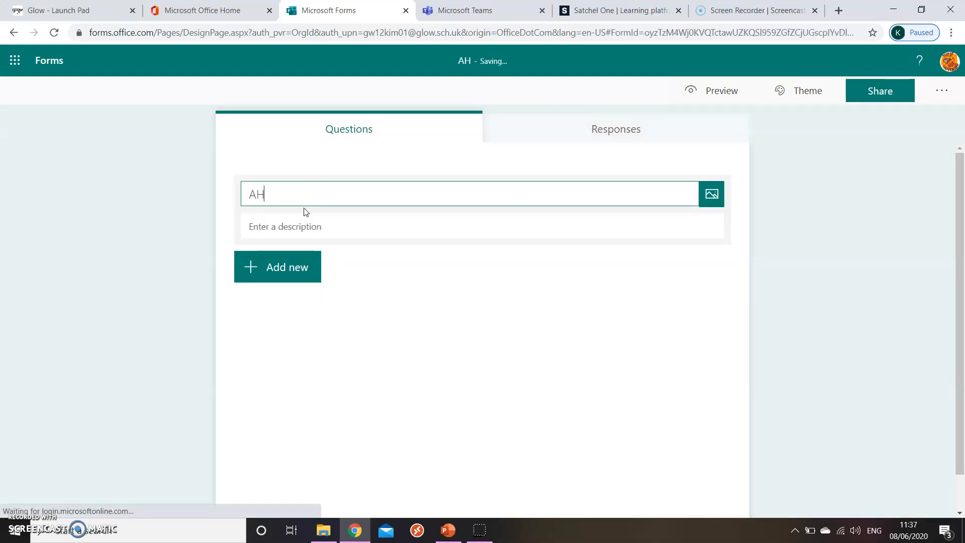
{"action": "key", "text": "BackSpace"}
{"action": "key", "text": "BackSpace"}
{"action": "type", "text": "me LEarn"}
{"action": "key", "text": "BackSpace"}
{"action": "key", "text": "BackSpace"}
{"action": "key", "text": "BackSpace"}
{"action": "key", "text": "BackSpace"}
{"action": "type", "text": "earning"}
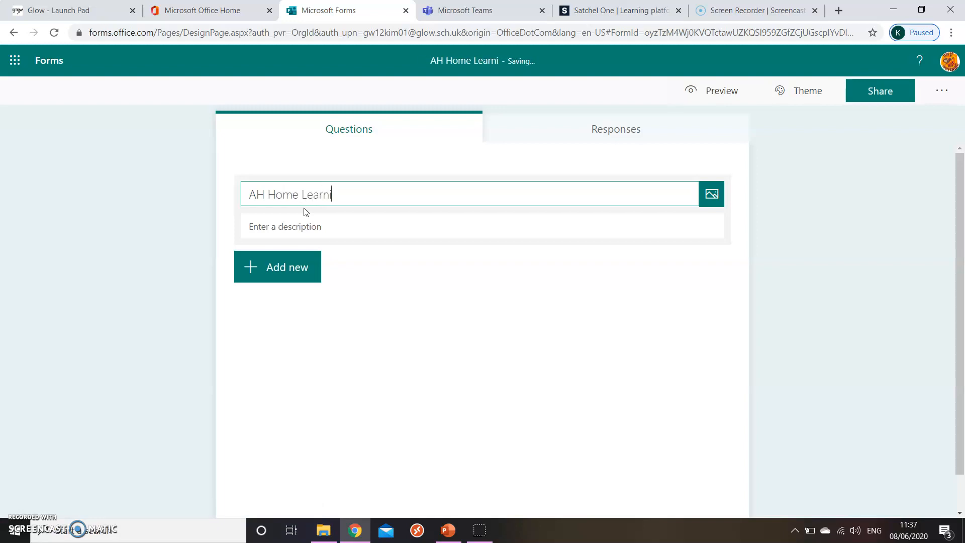
{"action": "left_click", "coordinate": [308, 221]}
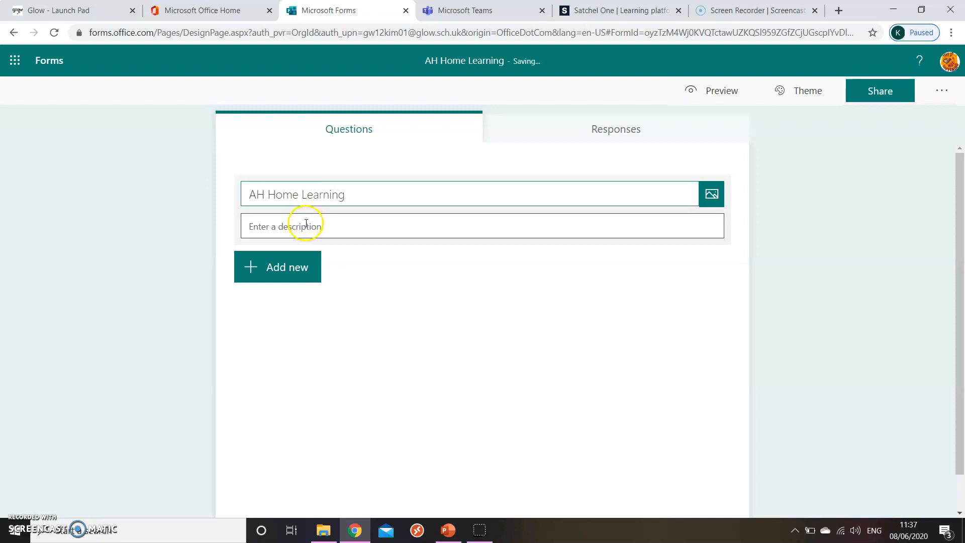
- Add a Choice question reading "How have your found the home learning tasks so far?"
{"action": "left_click", "coordinate": [286, 265]}
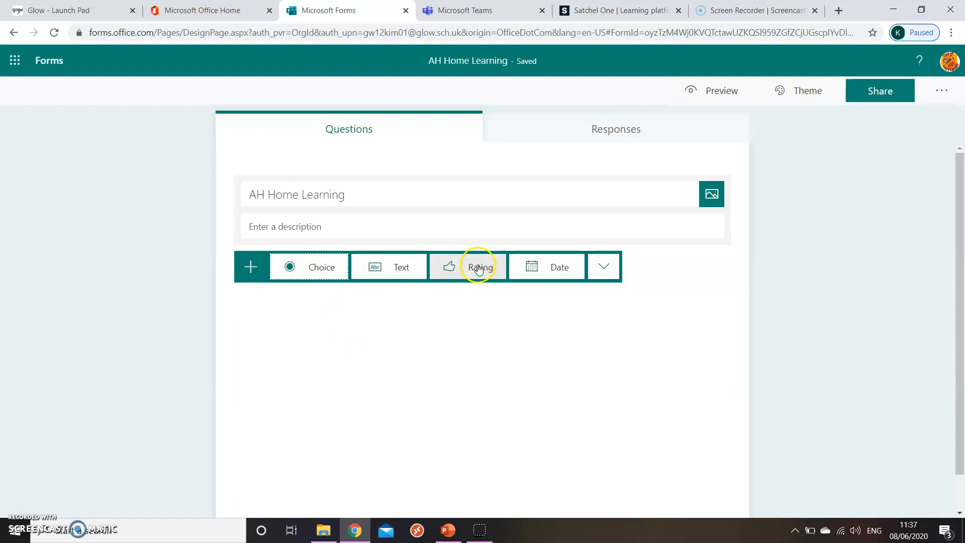
{"action": "left_click", "coordinate": [304, 267]}
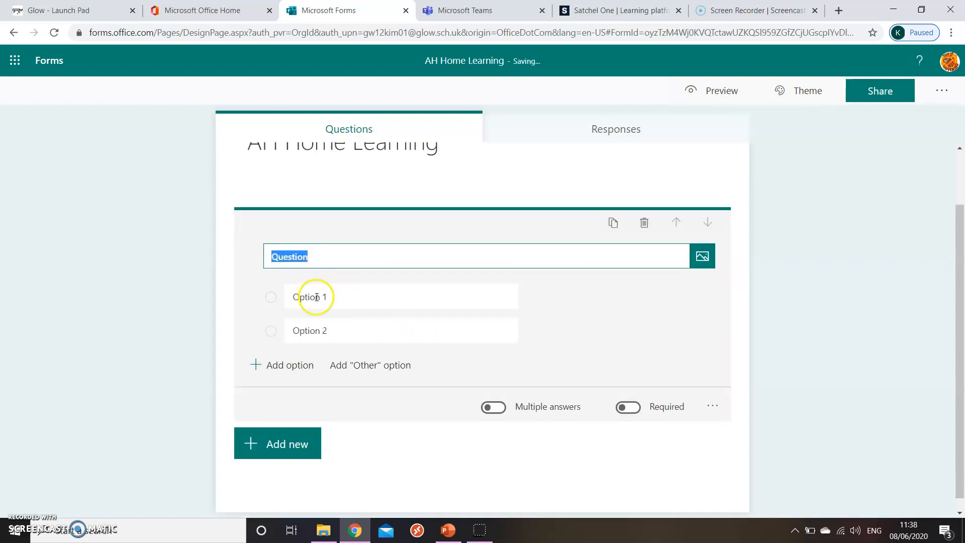
{"action": "type", "text": "HOw have yo"}
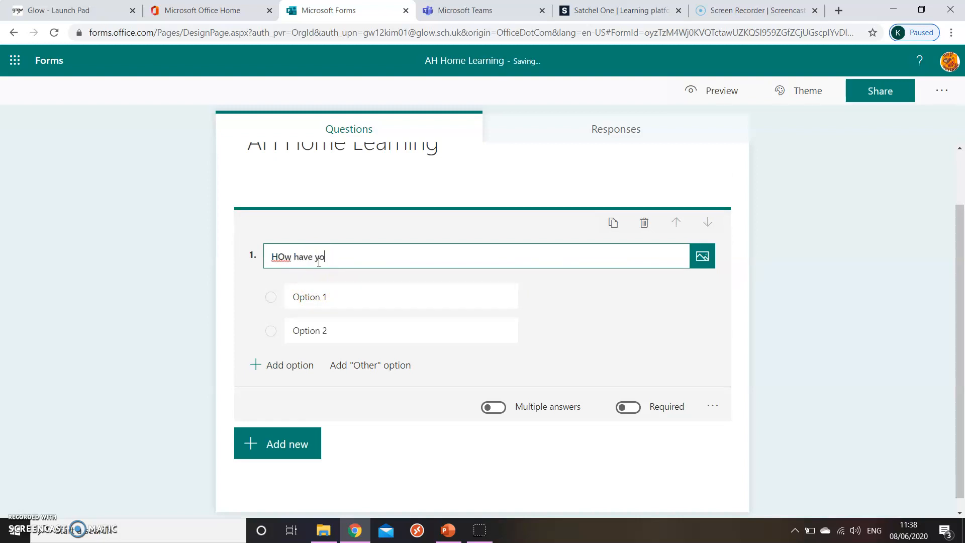
{"action": "type", "text": "ur dound the home learning tasks so far?"}
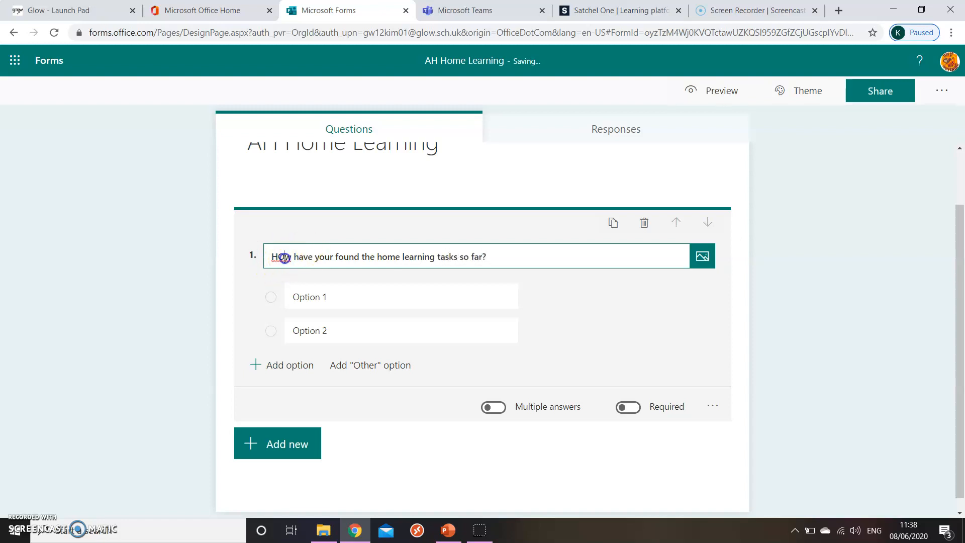
{"action": "left_click_drag", "start_coordinate": [284, 257], "coordinate": [276, 257]}
{"action": "type", "text": "o"}
- Give the first question three answer options: "Easy", "Just Right" and "Hard"
{"action": "left_click", "coordinate": [338, 302]}
{"action": "type", "text": "Easy"}
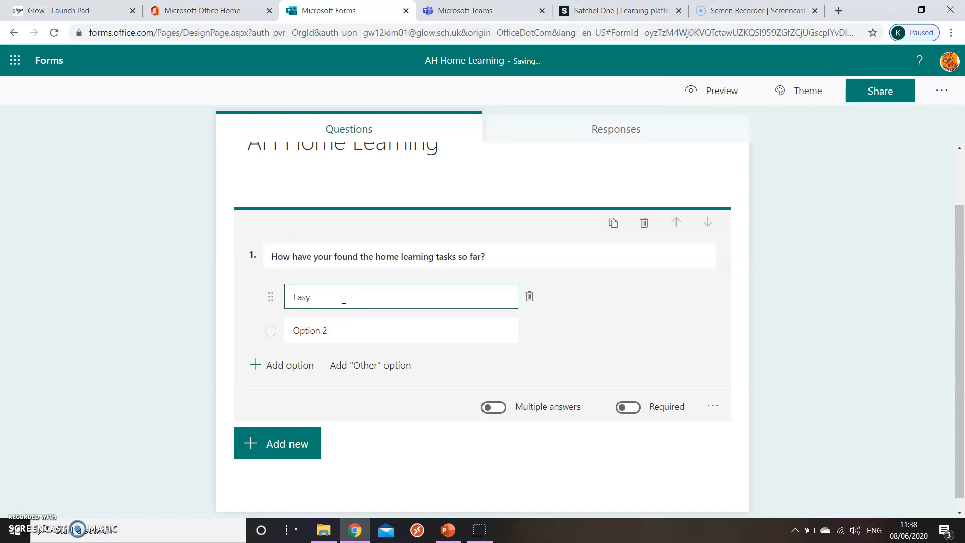
{"action": "left_click", "coordinate": [322, 331]}
{"action": "type", "text": "Just Right"}
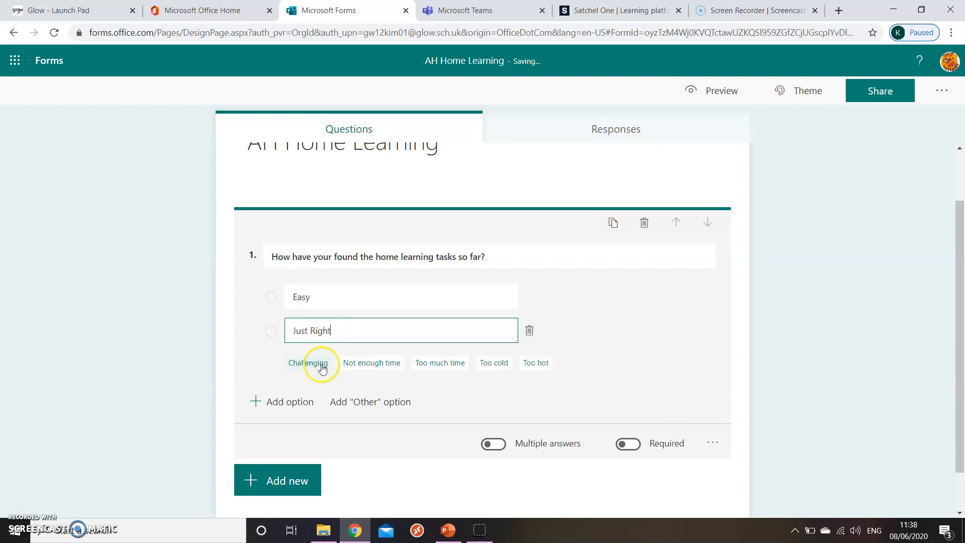
{"action": "left_click", "coordinate": [269, 401]}
{"action": "type", "text": "HArd"}
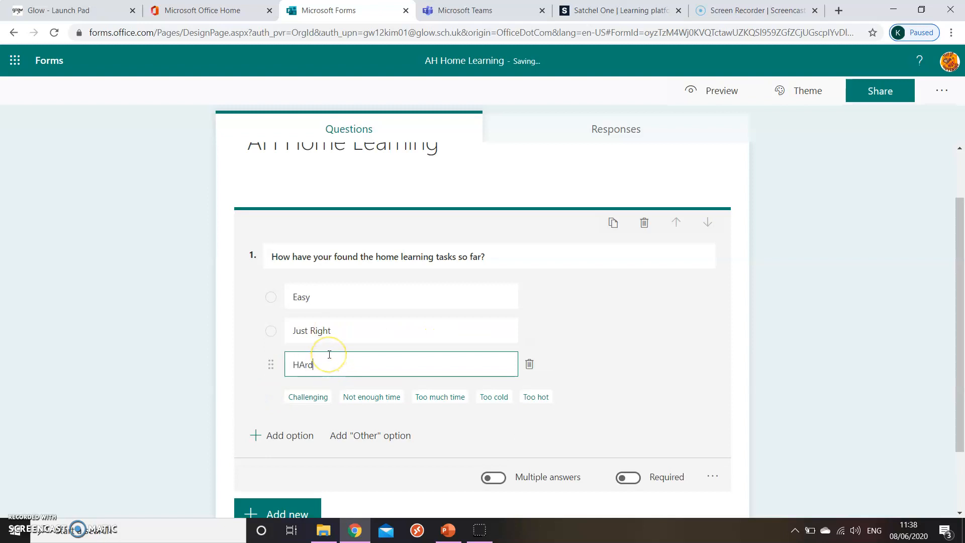
{"action": "key", "text": "BackSpace"}
{"action": "key", "text": "BackSpace"}
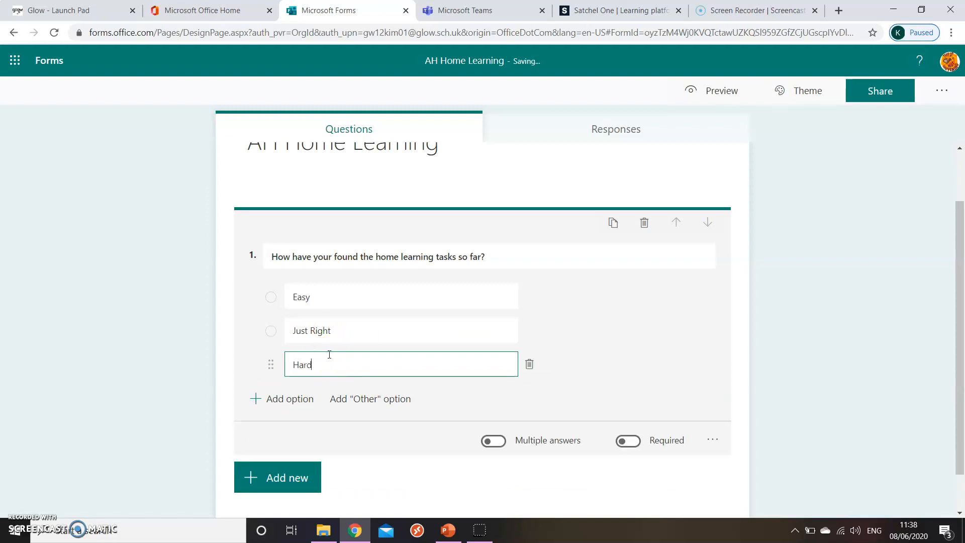
- Add a Rating question with stars, "How would you rate the work … has provided so far?", with the teacher's name in the gap
{"action": "left_click", "coordinate": [298, 481]}
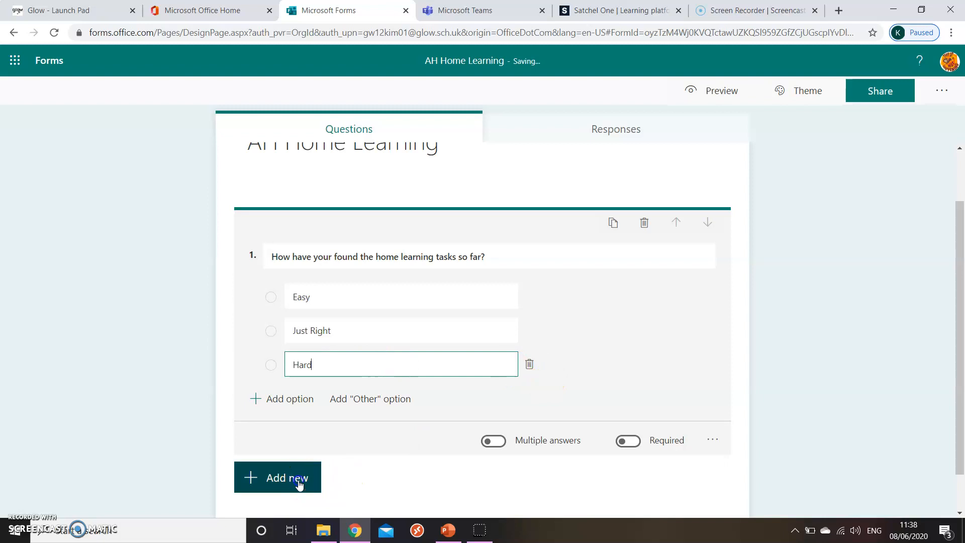
{"action": "scroll", "coordinate": [421, 349], "scroll_direction": "down", "scroll_amount": 1}
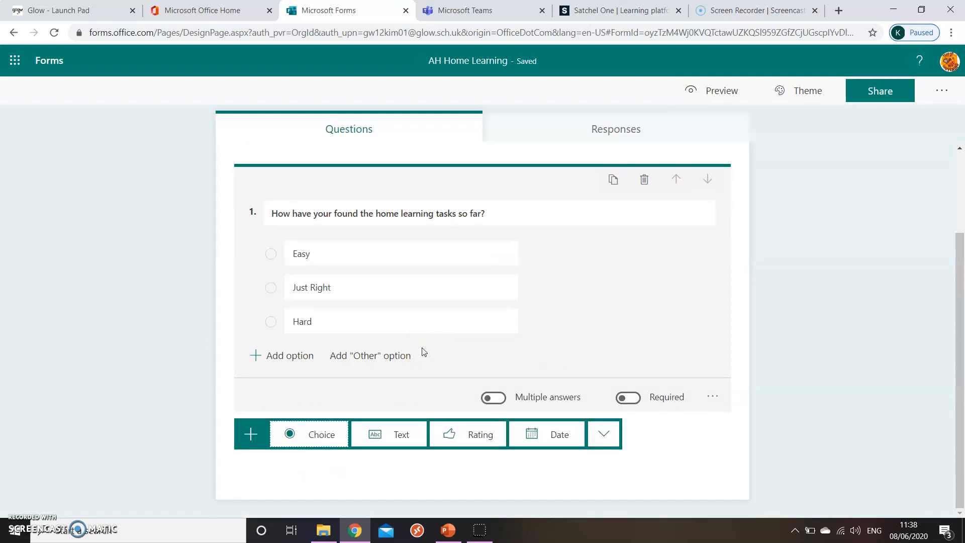
{"action": "left_click", "coordinate": [468, 435]}
{"action": "left_click", "coordinate": [343, 301]}
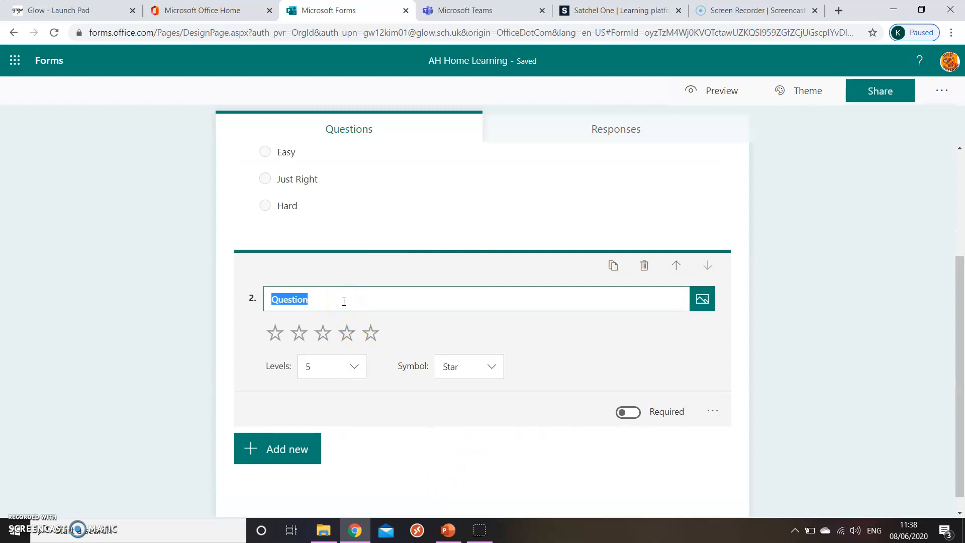
{"action": "type", "text": "How would you rate the"}
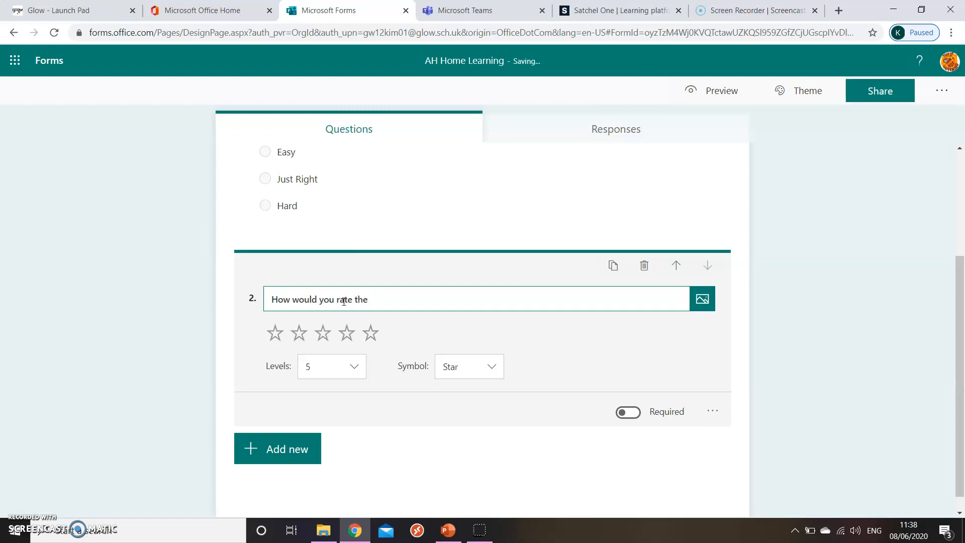
{"action": "type", "text": "Mrs Jeanes has provided so far?"}
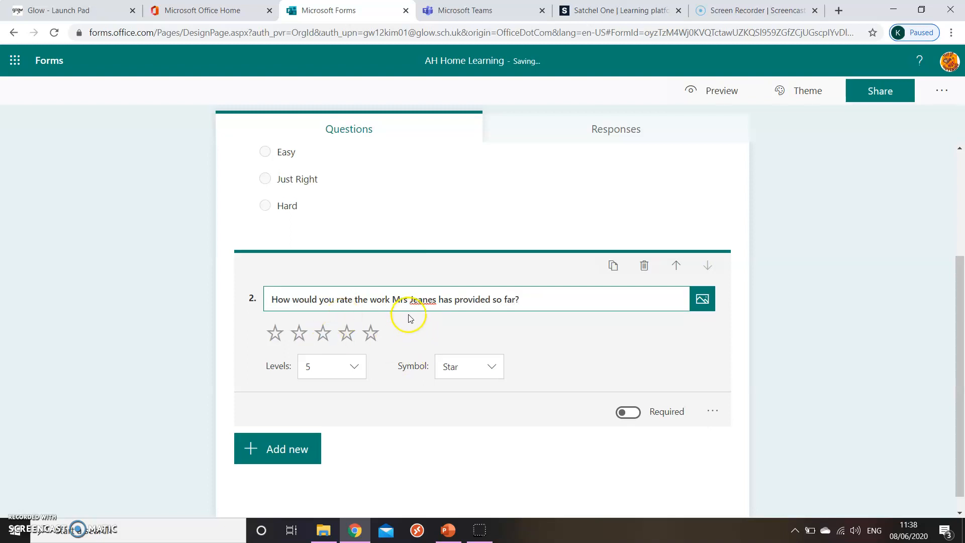
{"action": "left_click", "coordinate": [482, 369]}
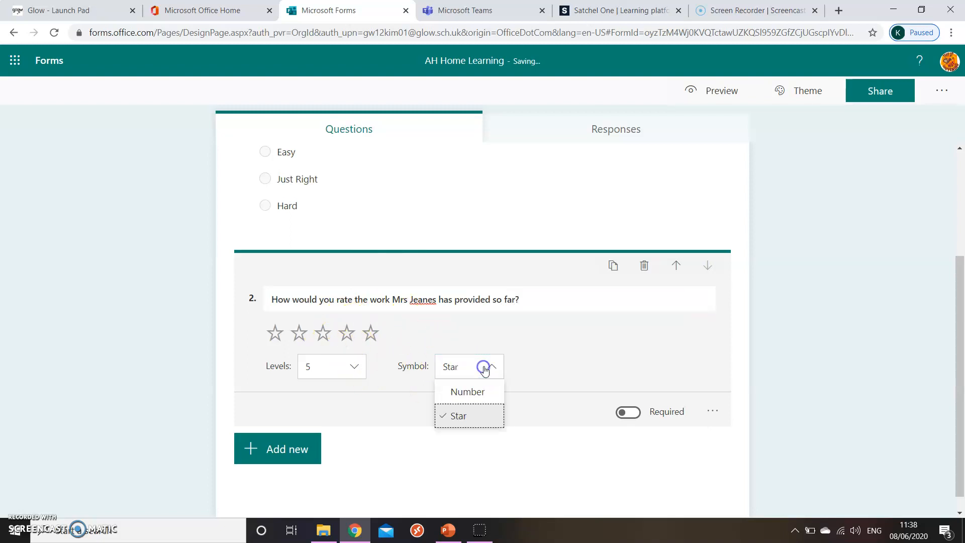
{"action": "left_click", "coordinate": [495, 359]}
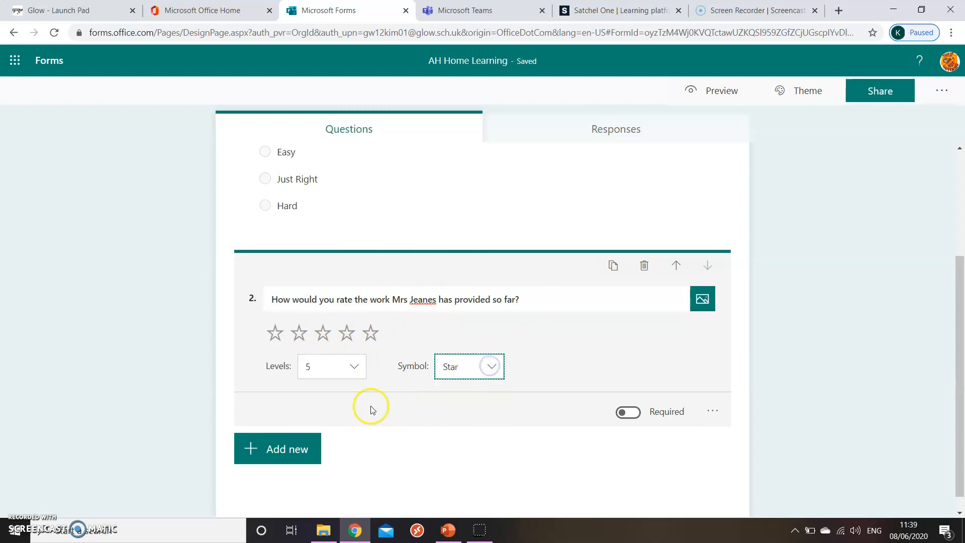
- Add a Ranking question reading "Rank the following topic in order from your most to least favourite."
{"action": "left_click", "coordinate": [291, 455]}
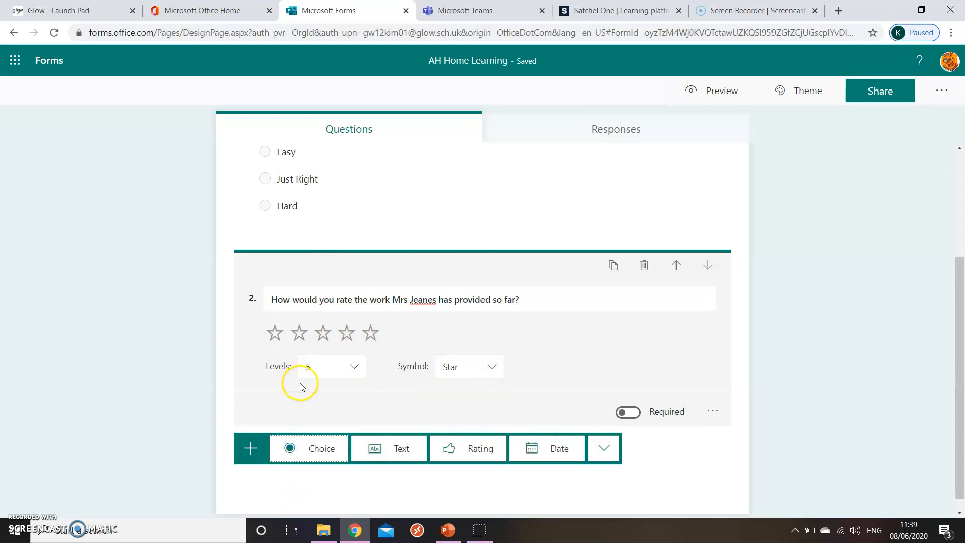
{"action": "left_click", "coordinate": [605, 432]}
{"action": "left_click", "coordinate": [648, 401]}
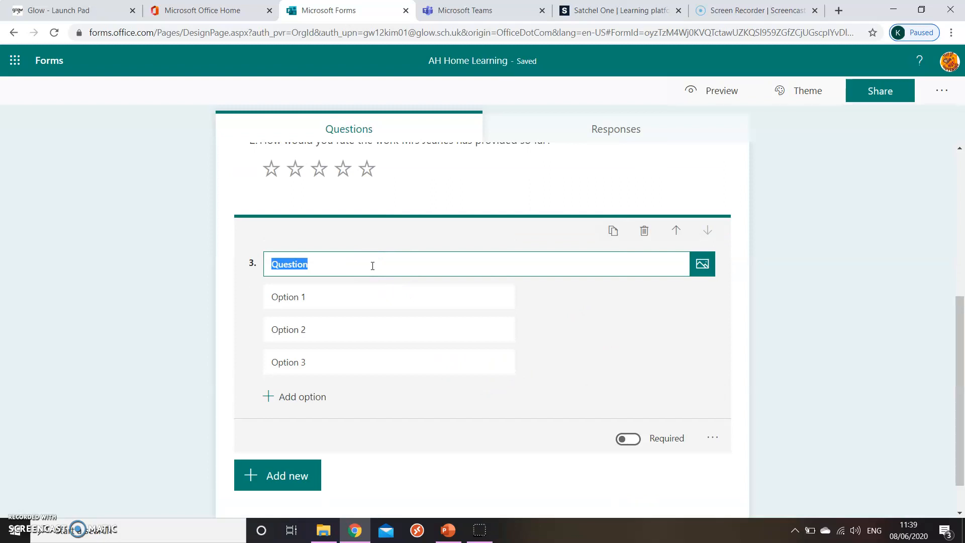
{"action": "type", "text": "Ran"}
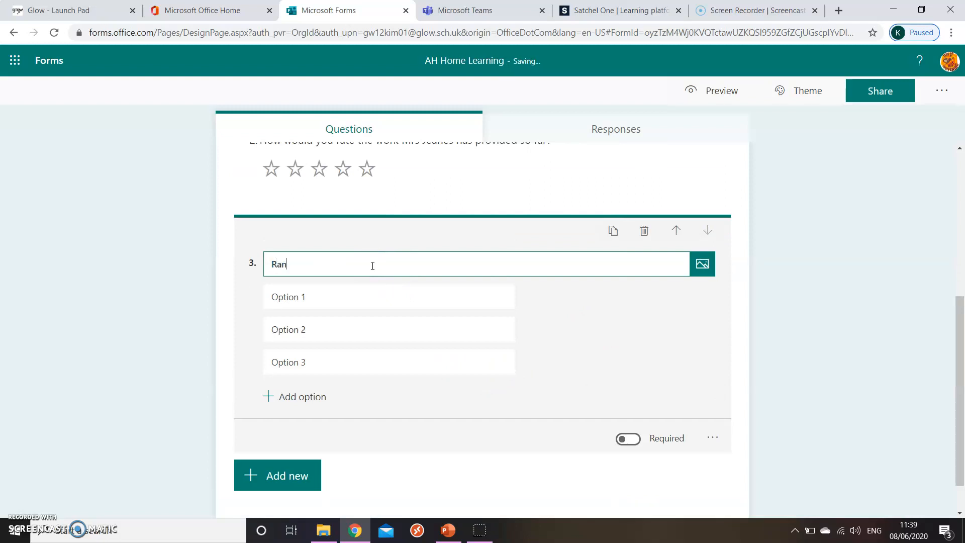
{"action": "type", "text": "k the following topic in order from your most to least f"}
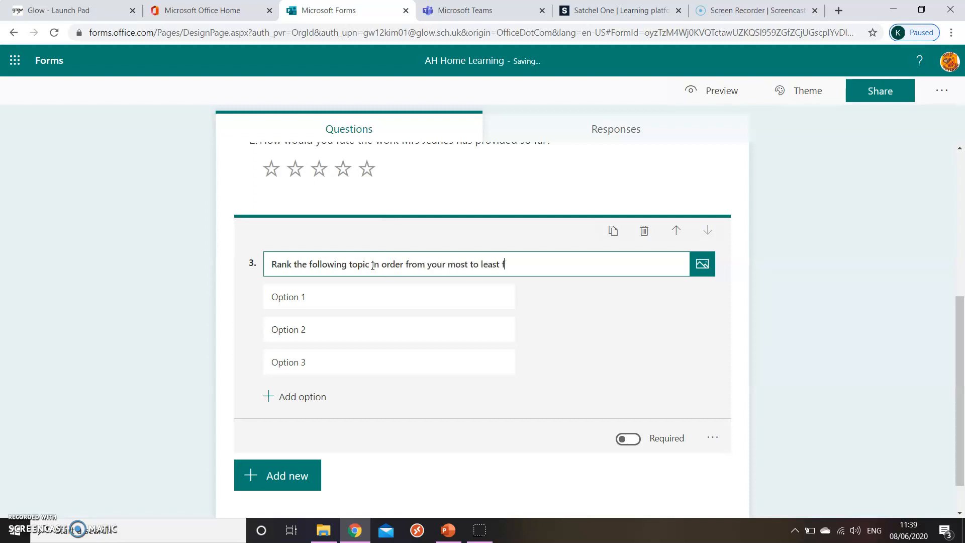
{"action": "type", "text": "avourite."}
- Set the ranking question's options to "Data Representation", "Computer Structure" and "Envrionment"
{"action": "left_click", "coordinate": [326, 294]}
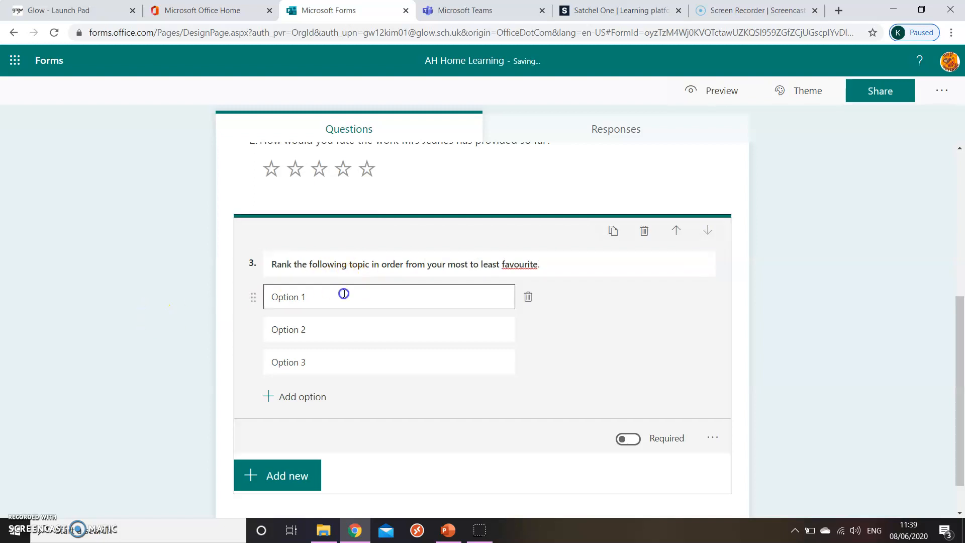
{"action": "type", "text": "Data Representation"}
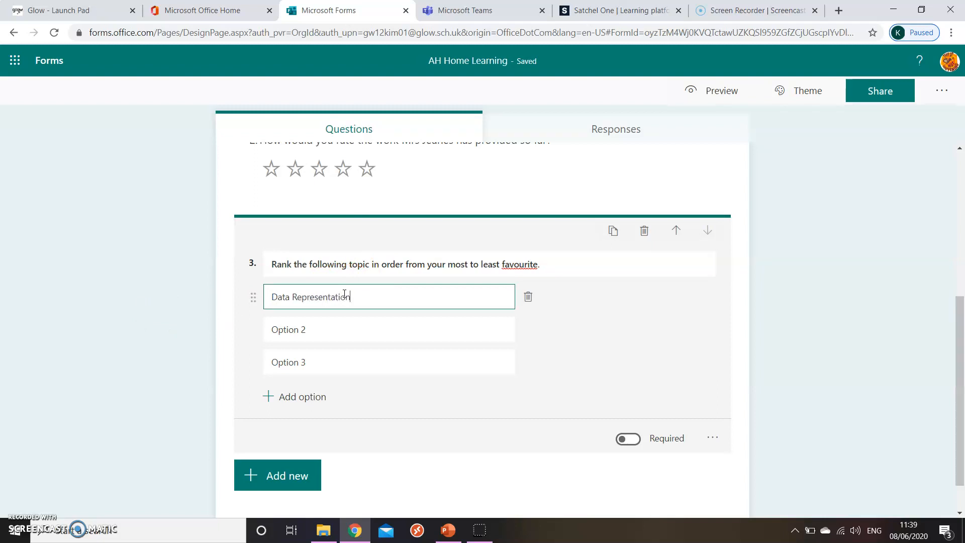
{"action": "left_click", "coordinate": [319, 336]}
{"action": "type", "text": "Computer Structure"}
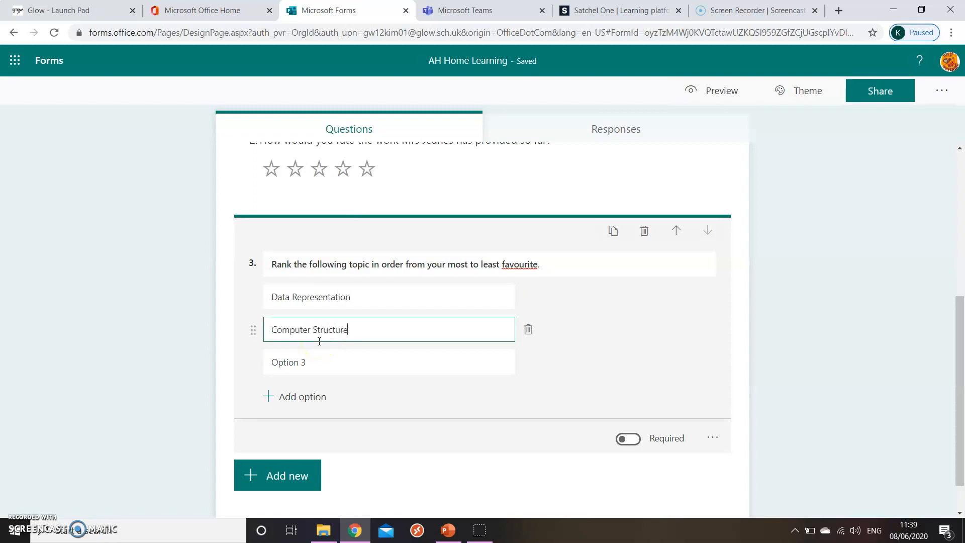
{"action": "left_click", "coordinate": [314, 362]}
{"action": "type", "text": "Envrionment"}
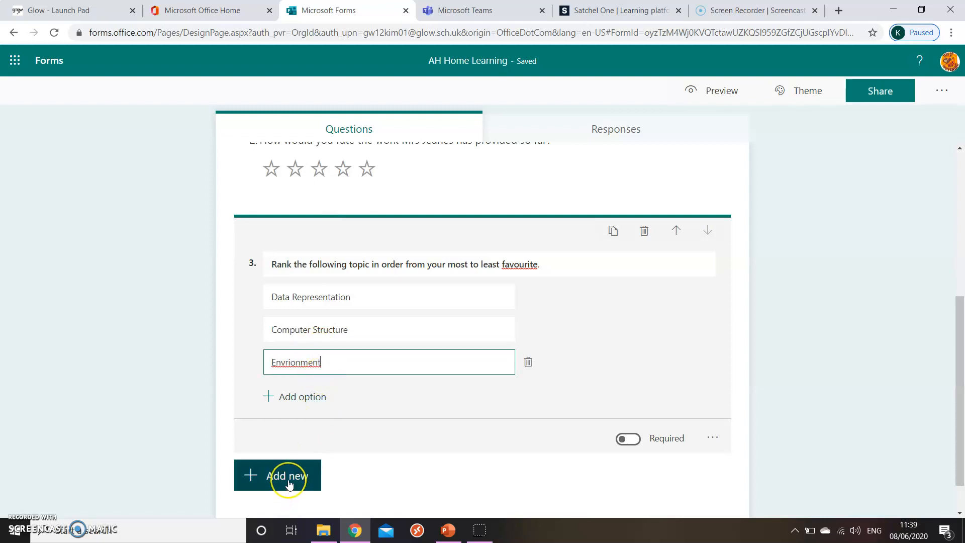
- Add a short-answer Text question reading "What would you like to see more of?"
{"action": "left_click", "coordinate": [289, 483]}
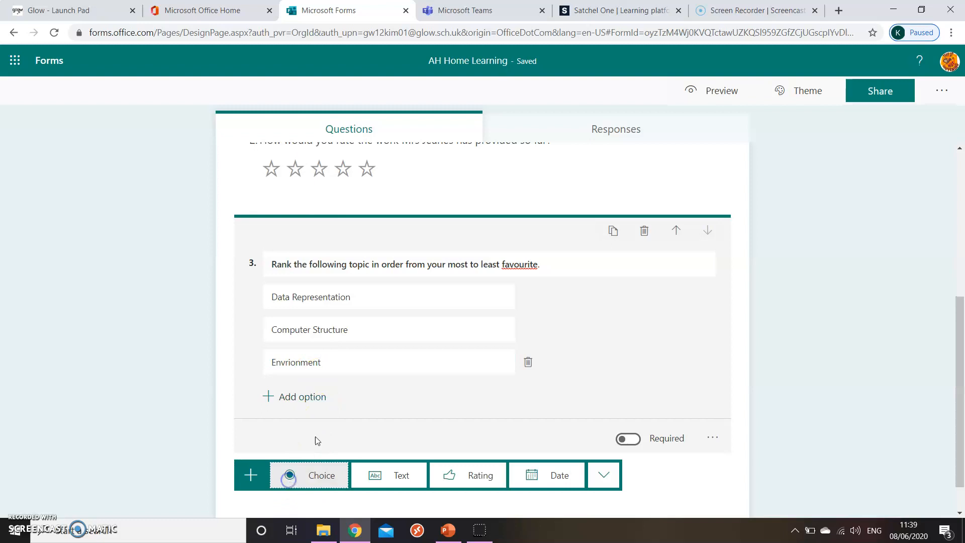
{"action": "left_click", "coordinate": [407, 478]}
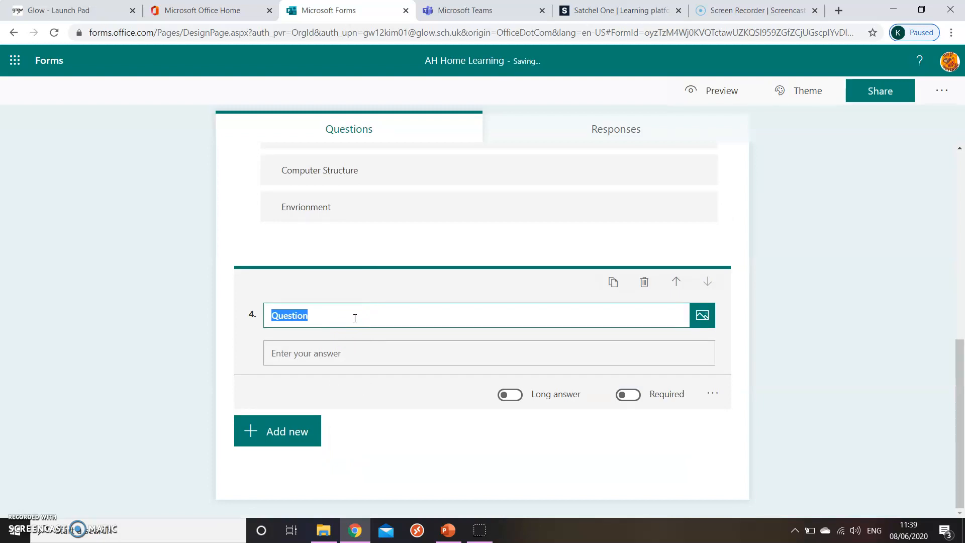
{"action": "type", "text": "What would you like"}
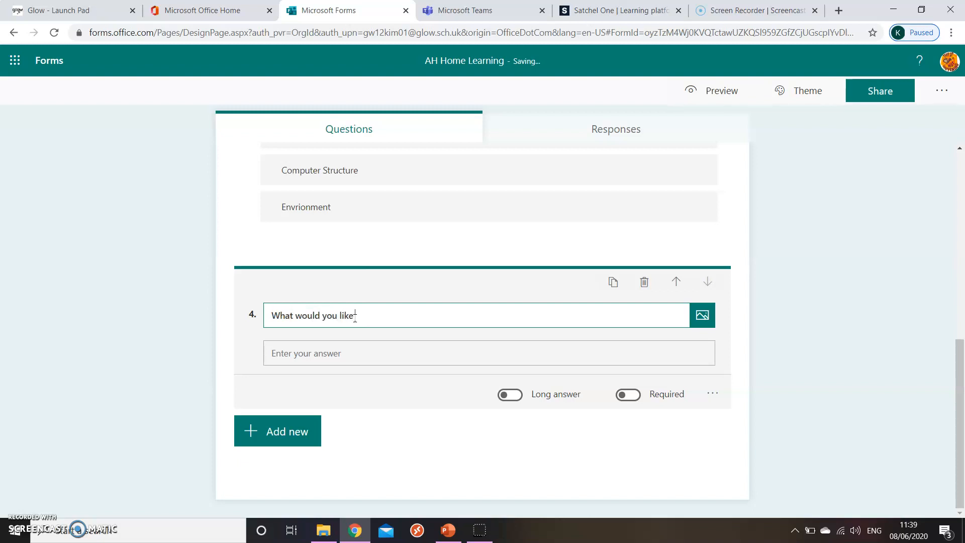
{"action": "type", "text": " to see more of?"}
{"action": "left_click", "coordinate": [345, 356]}
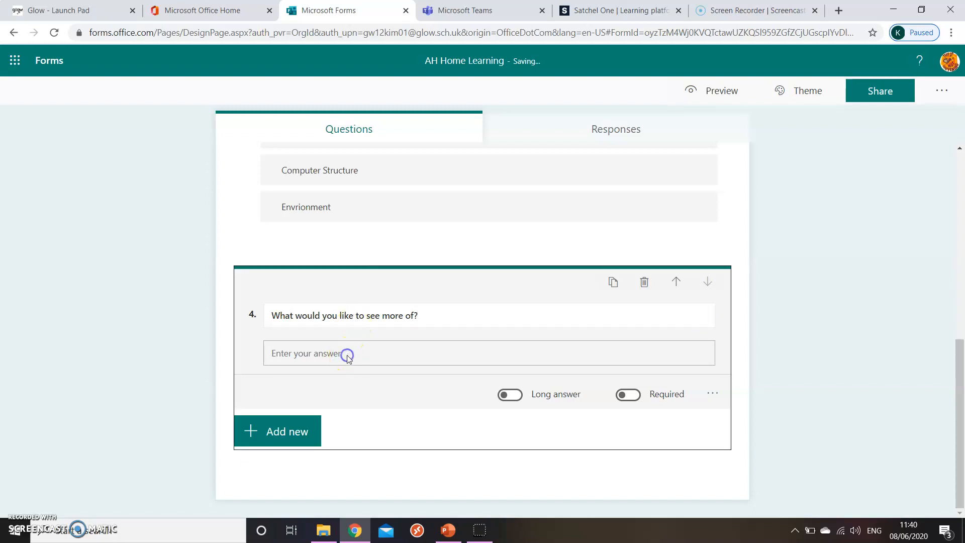
- Add a Likert question reading "HOw have you found each topic we have covered?"
{"action": "left_click", "coordinate": [284, 431]}
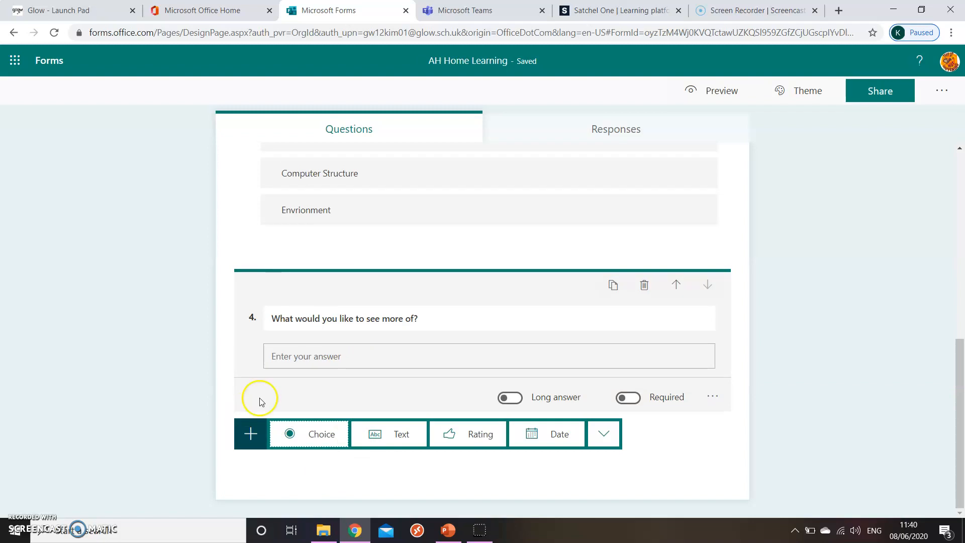
{"action": "left_click", "coordinate": [605, 436]}
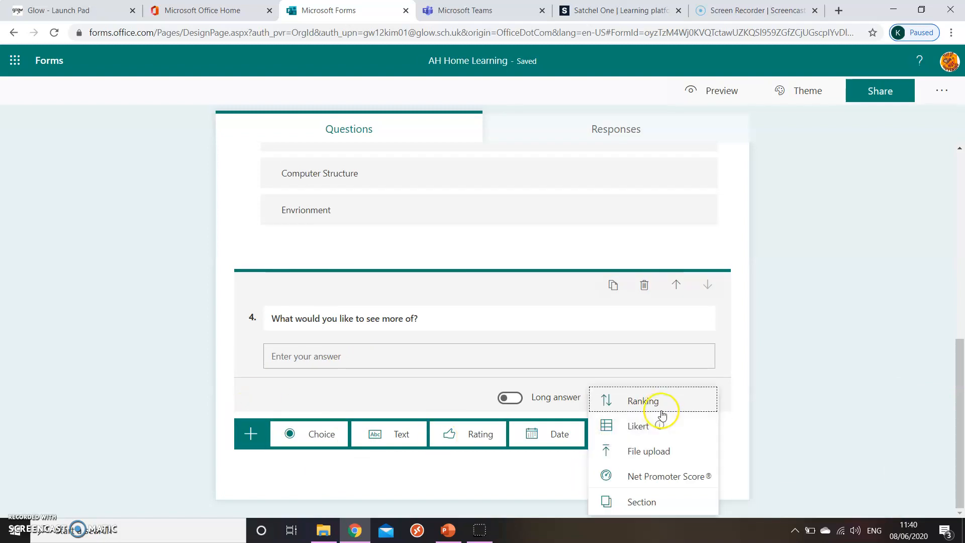
{"action": "left_click", "coordinate": [638, 427]}
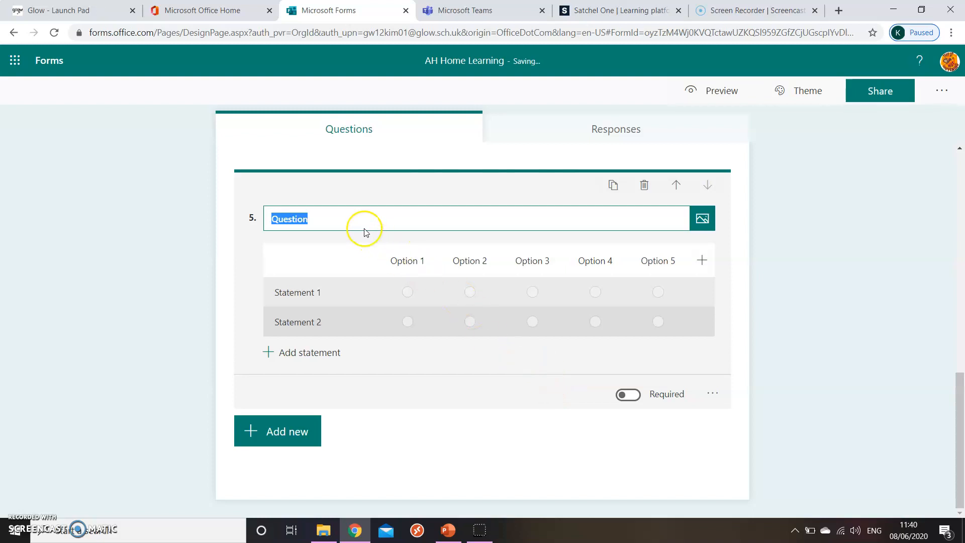
{"action": "type", "text": "HOw have "}
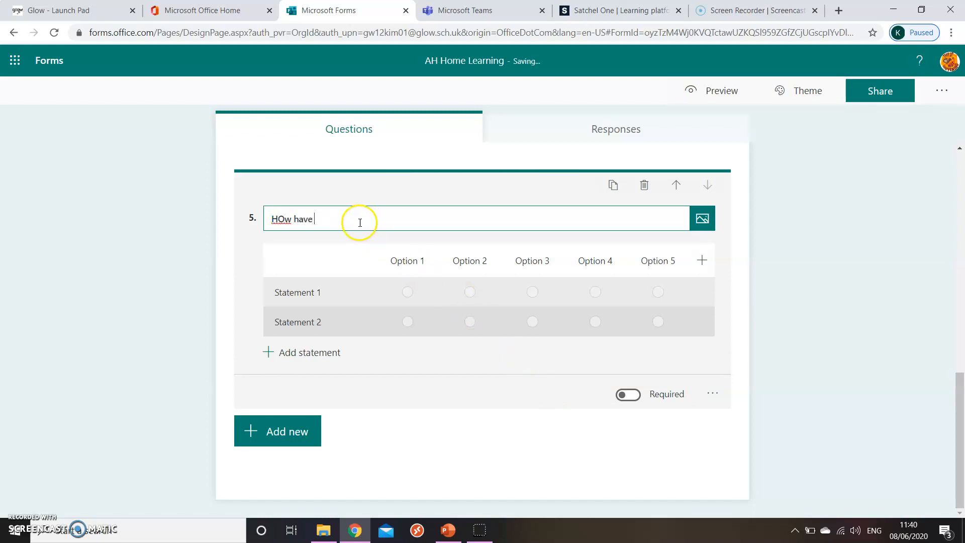
{"action": "type", "text": "you found"}
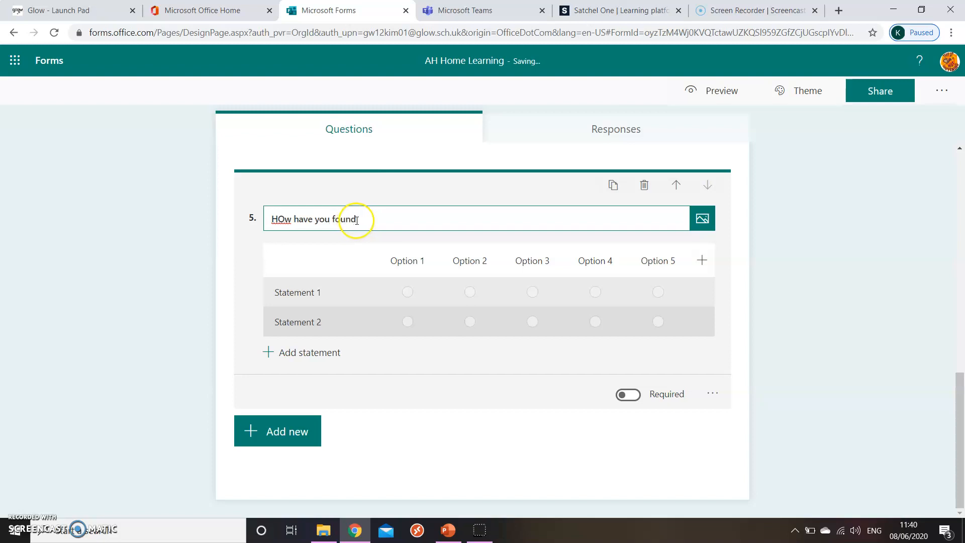
{"action": "type", "text": " each topic w"}
{"action": "type", "text": "e havecovered"}
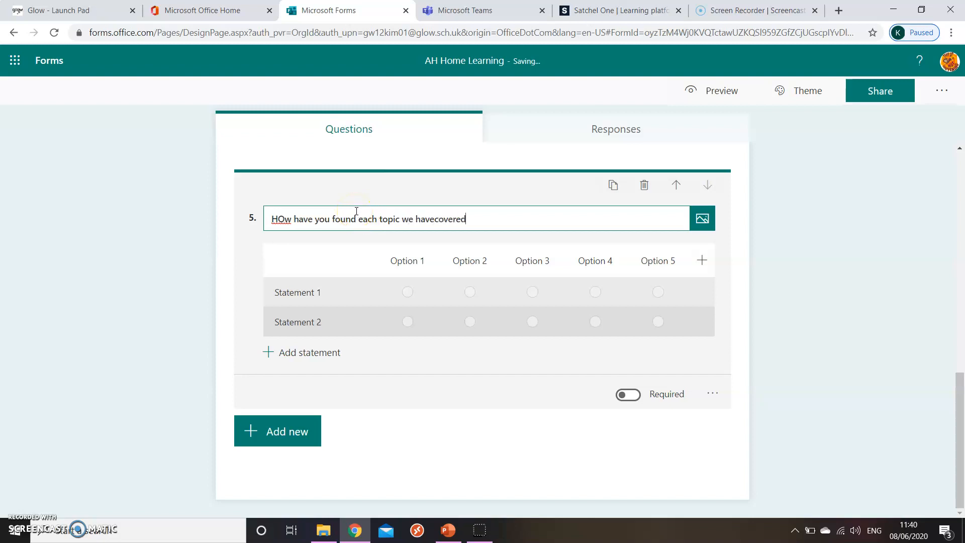
{"action": "left_click", "coordinate": [415, 219]}
{"action": "left_click", "coordinate": [479, 220]}
- Set the Likert question's statements to "Data Rep", "Comp Struc" and an added third one, "Envrionment"
{"action": "left_click", "coordinate": [307, 293]}
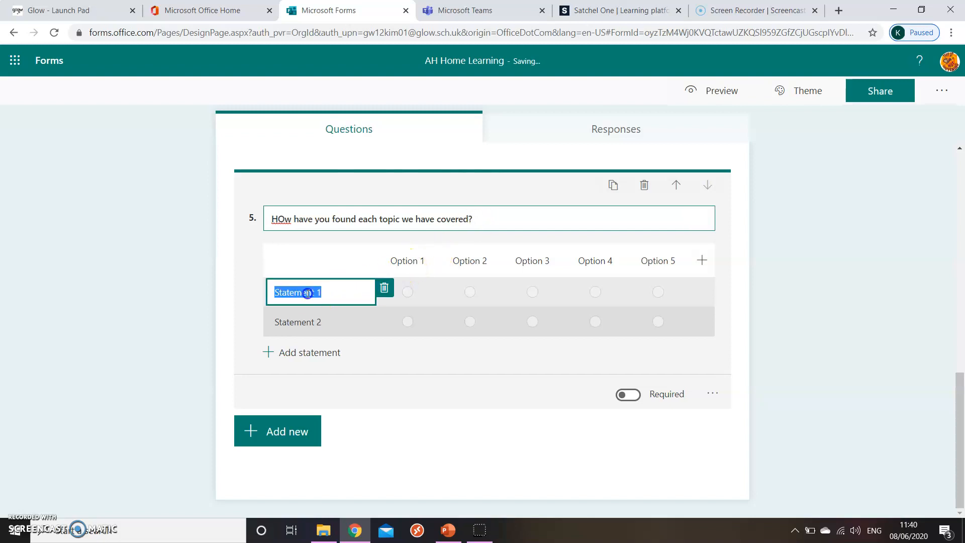
{"action": "type", "text": "Data Rep"}
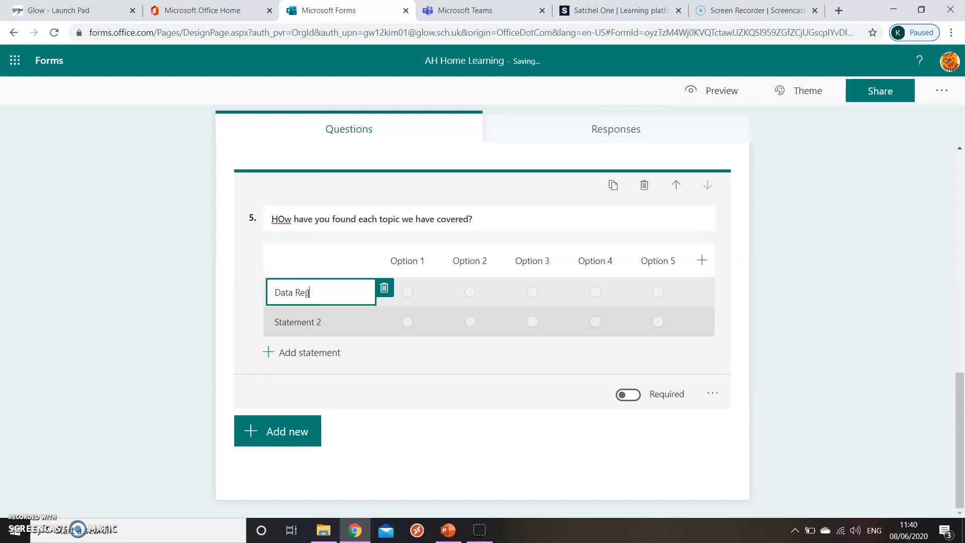
{"action": "left_click", "coordinate": [307, 320]}
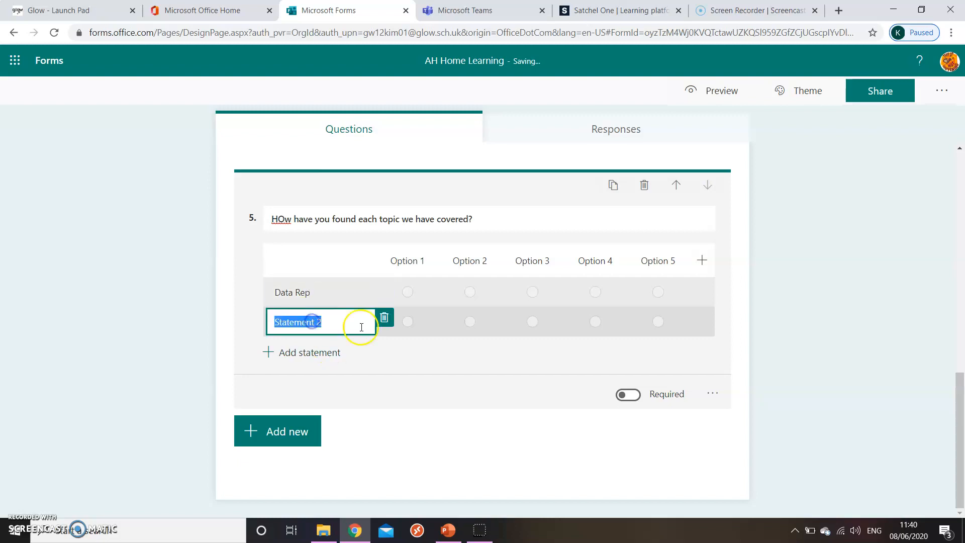
{"action": "type", "text": "Comp Struc"}
{"action": "left_click", "coordinate": [317, 354]}
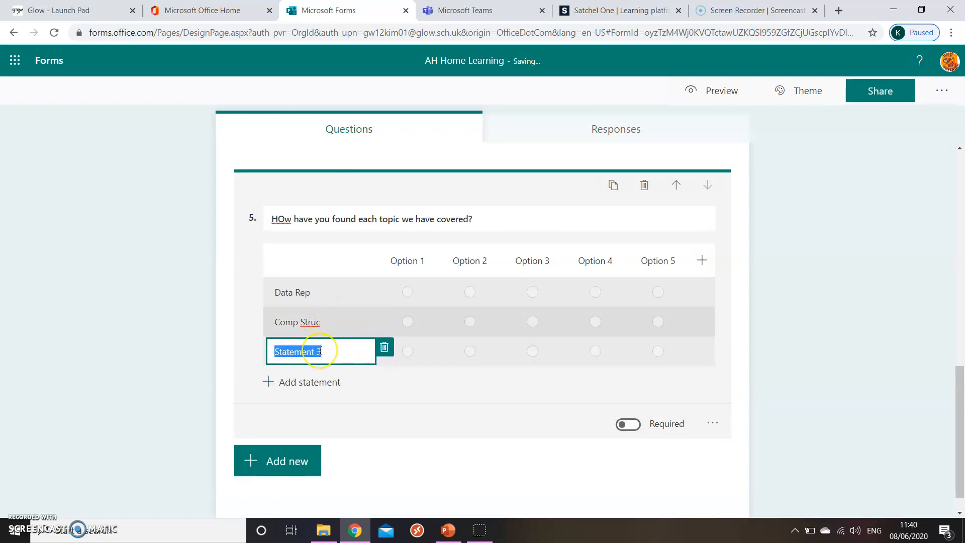
{"action": "type", "text": "Envrionment"}
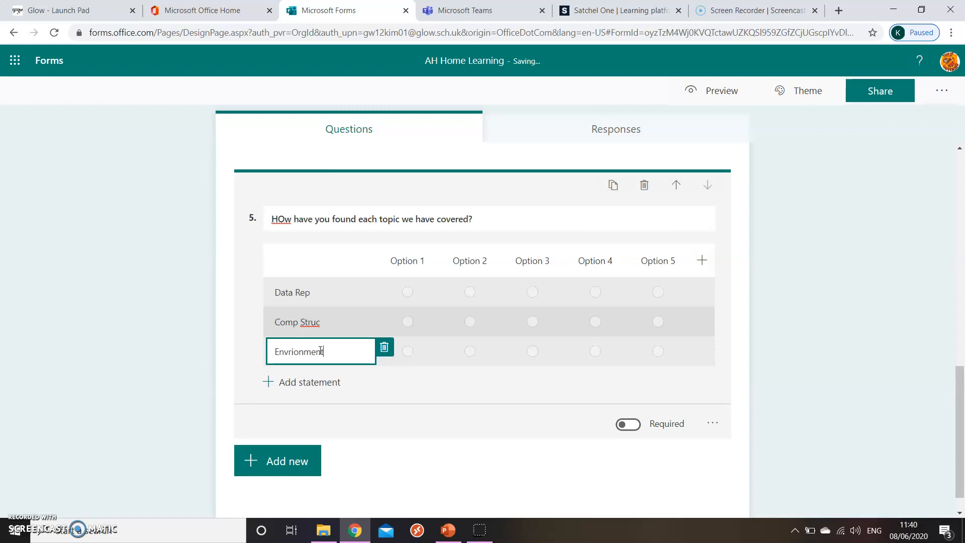
- Label the Likert question's five options "Too Easy", "Little Easy", "Just Right", "Little Hard" and "Too Hard"
{"action": "left_click", "coordinate": [415, 261]}
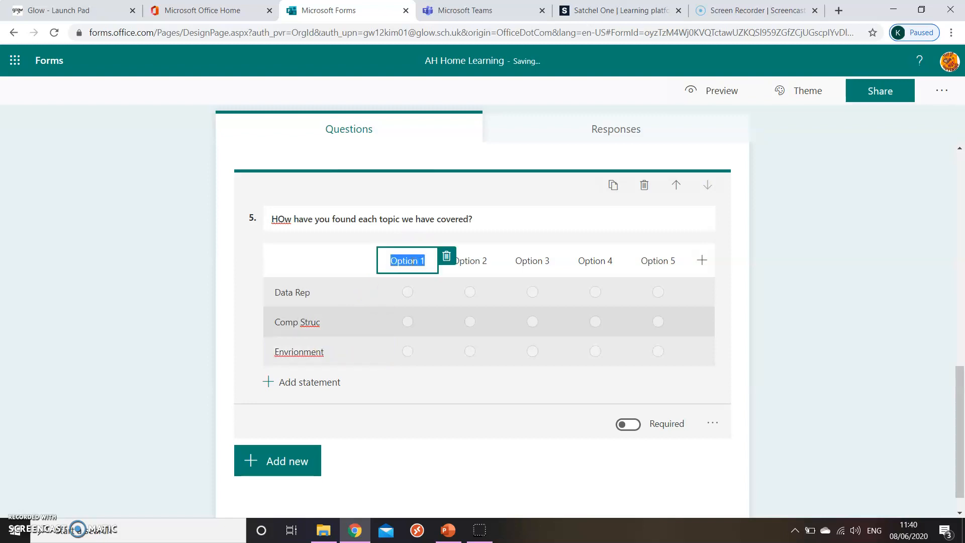
{"action": "type", "text": "Too Easy"}
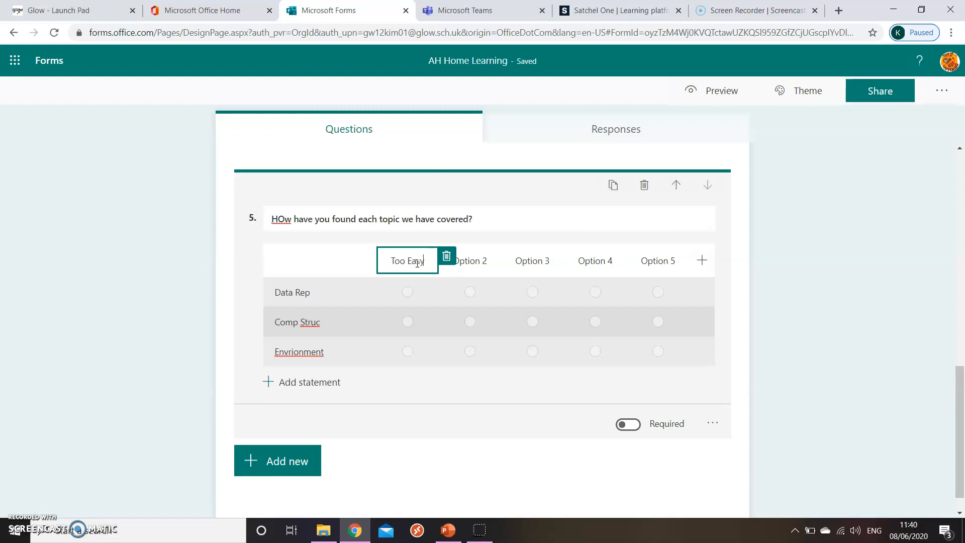
{"action": "left_click", "coordinate": [478, 260]}
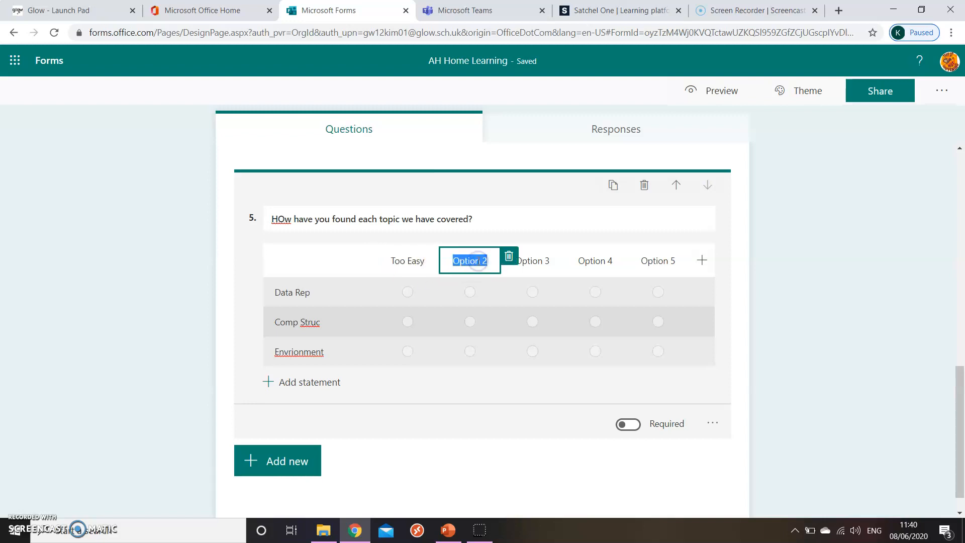
{"action": "type", "text": "Little Easy"}
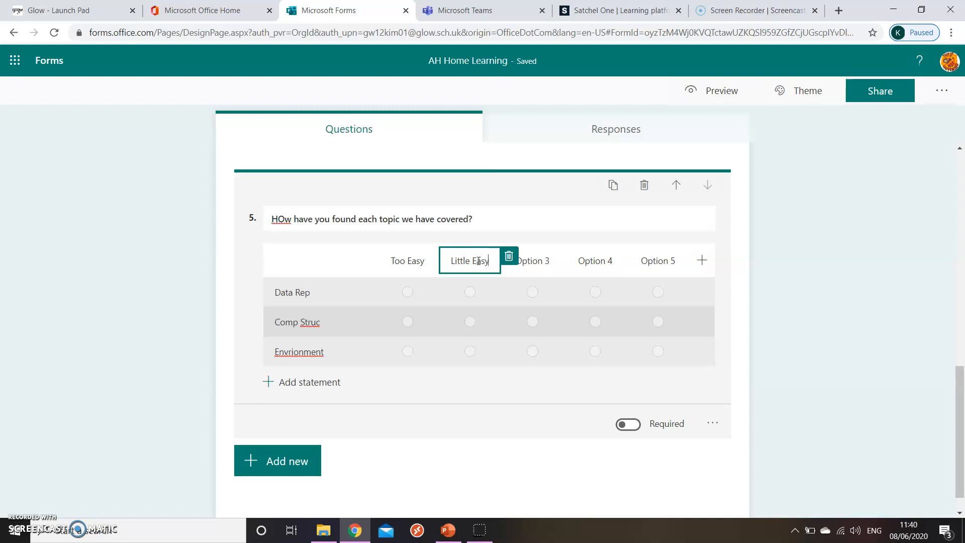
{"action": "left_click", "coordinate": [536, 264]}
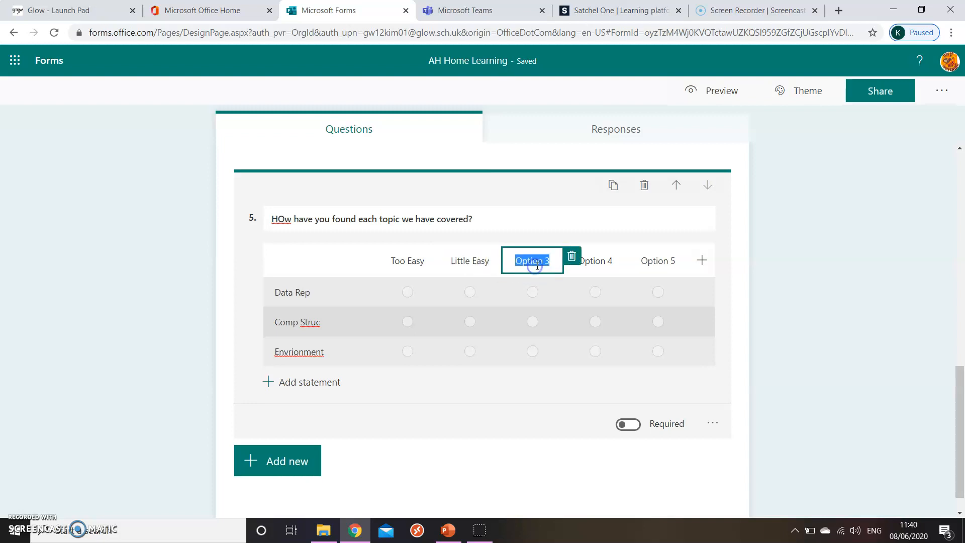
{"action": "type", "text": "Just Right"}
{"action": "left_click", "coordinate": [597, 265]}
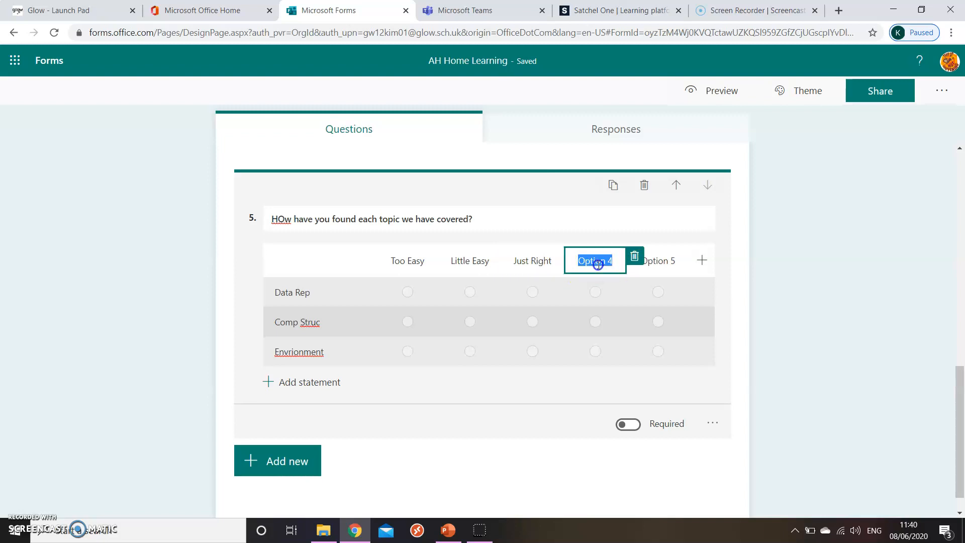
{"action": "type", "text": "Little HArd"}
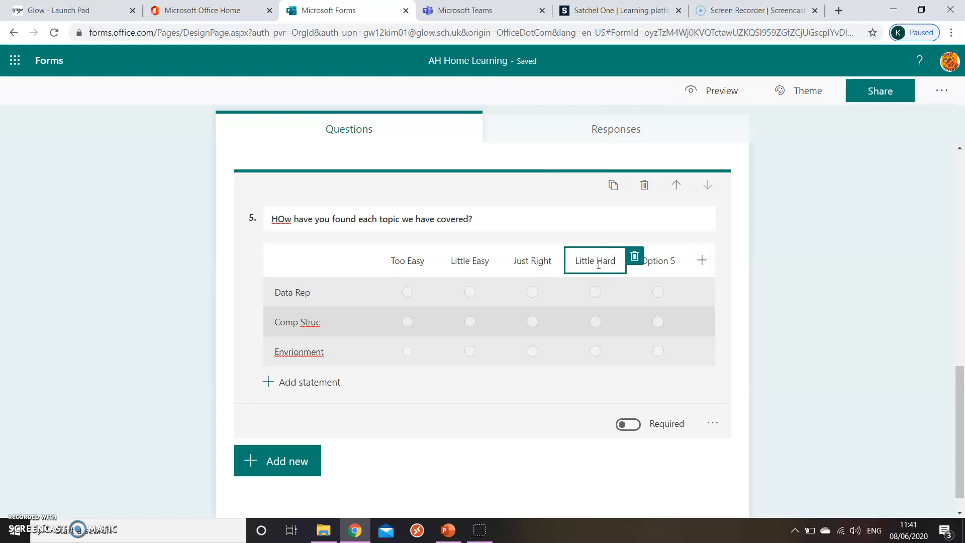
{"action": "left_click", "coordinate": [668, 260]}
{"action": "type", "text": "Too Hard"}
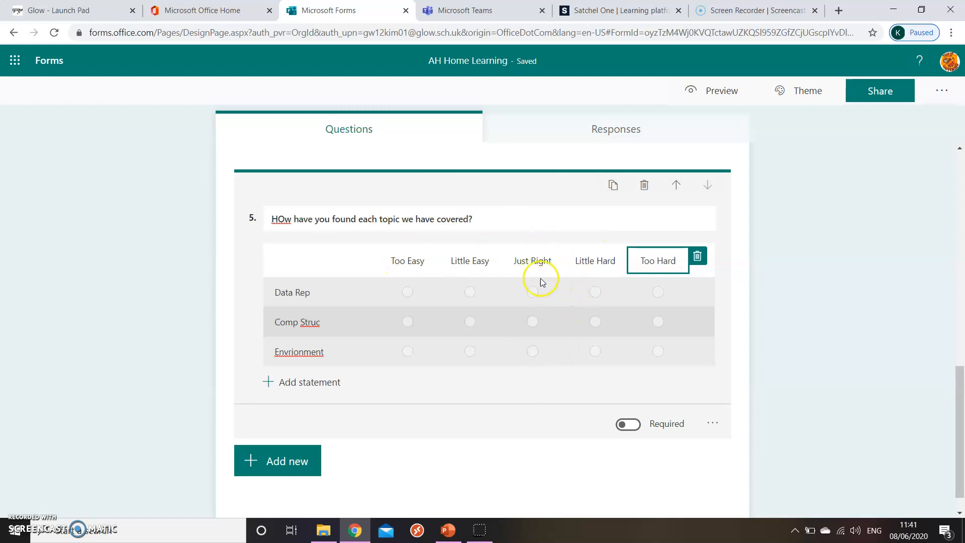
- Correct the capitalisation of the first word in the Likert question's text to "How"
{"action": "left_click", "coordinate": [291, 219]}
{"action": "left_click", "coordinate": [291, 221]}
{"action": "key", "text": "Left"}
{"action": "key", "text": "BackSpace"}
{"action": "type", "text": "o"}
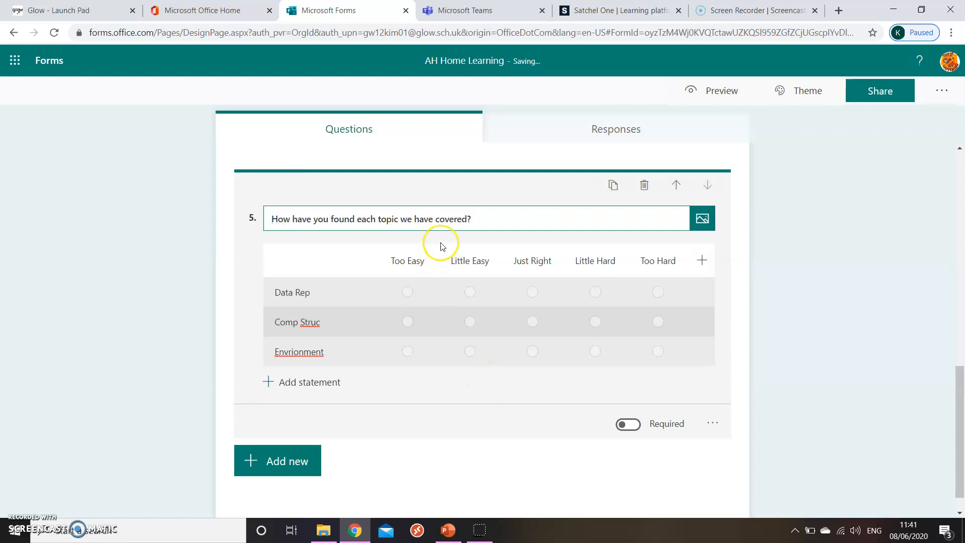
- Correct the spelling of the Likert question's third statement to "Environment"
{"action": "left_click", "coordinate": [307, 352]}
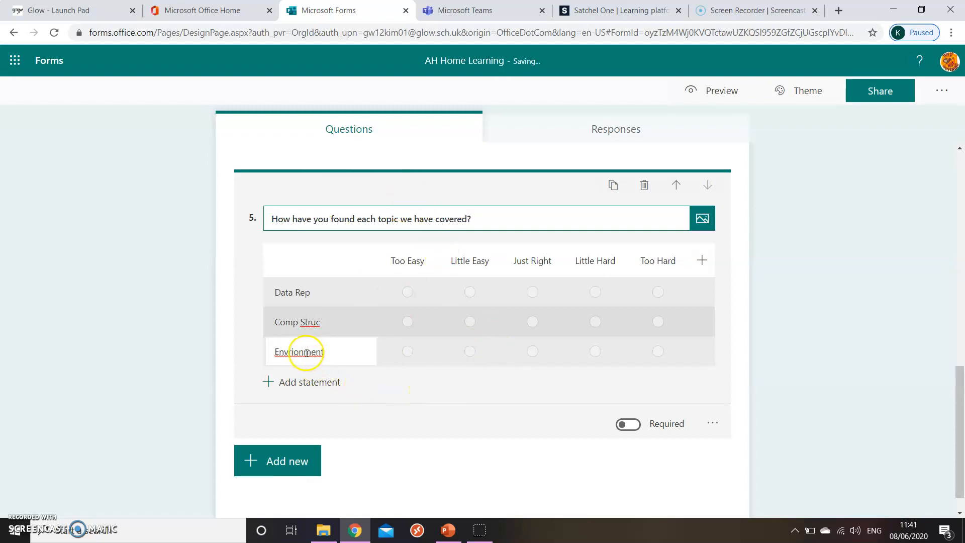
{"action": "double_click", "coordinate": [294, 352]}
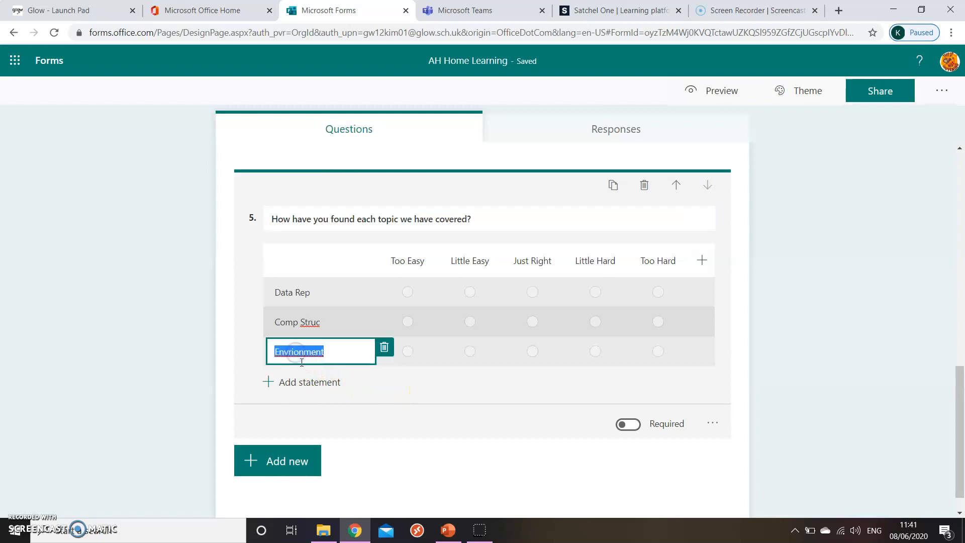
{"action": "left_click", "coordinate": [295, 352]}
{"action": "key", "text": "BackSpace"}
{"action": "key", "text": "BackSpace"}
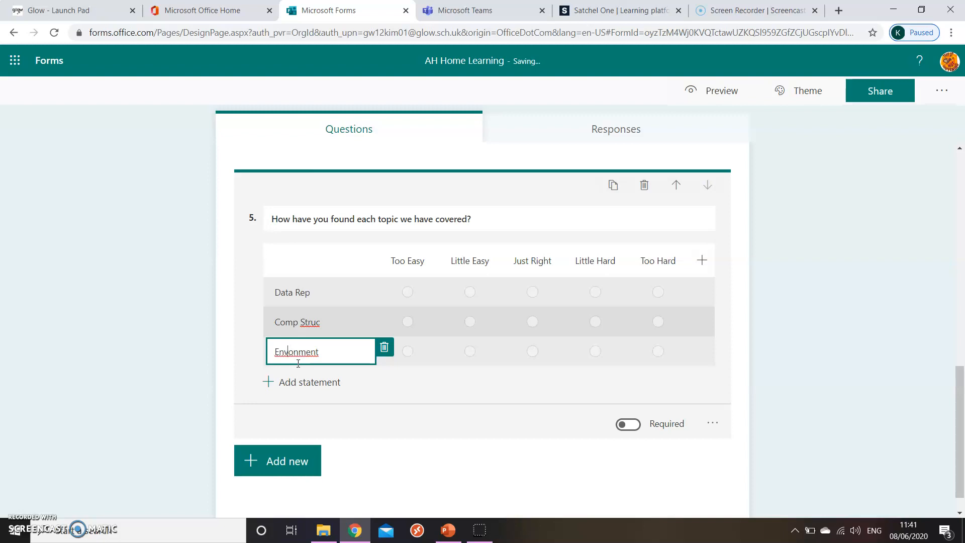
{"action": "left_click", "coordinate": [450, 455]}
{"action": "left_click", "coordinate": [461, 317]}
- Look through all the survey questions, preview the whole form as a respondent sees it, and return to editing
{"action": "scroll", "coordinate": [407, 392], "scroll_direction": "up", "scroll_amount": 15}
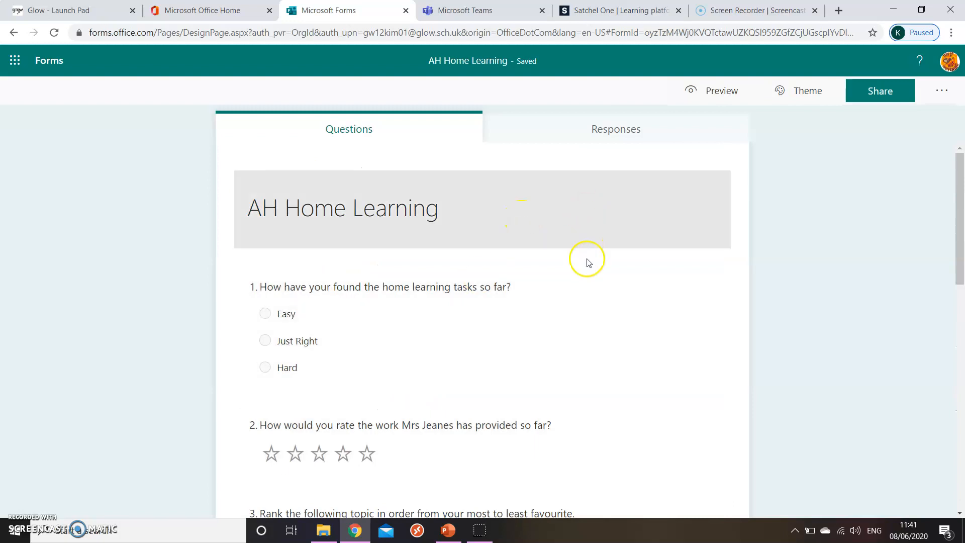
{"action": "scroll", "coordinate": [570, 308], "scroll_direction": "down", "scroll_amount": 6}
{"action": "scroll", "coordinate": [570, 308], "scroll_direction": "down", "scroll_amount": 6}
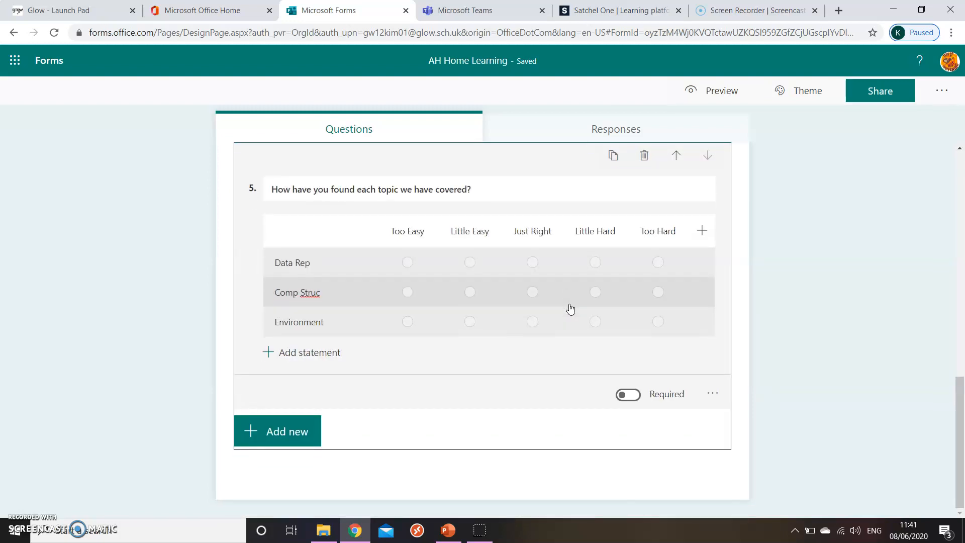
{"action": "left_click", "coordinate": [694, 98]}
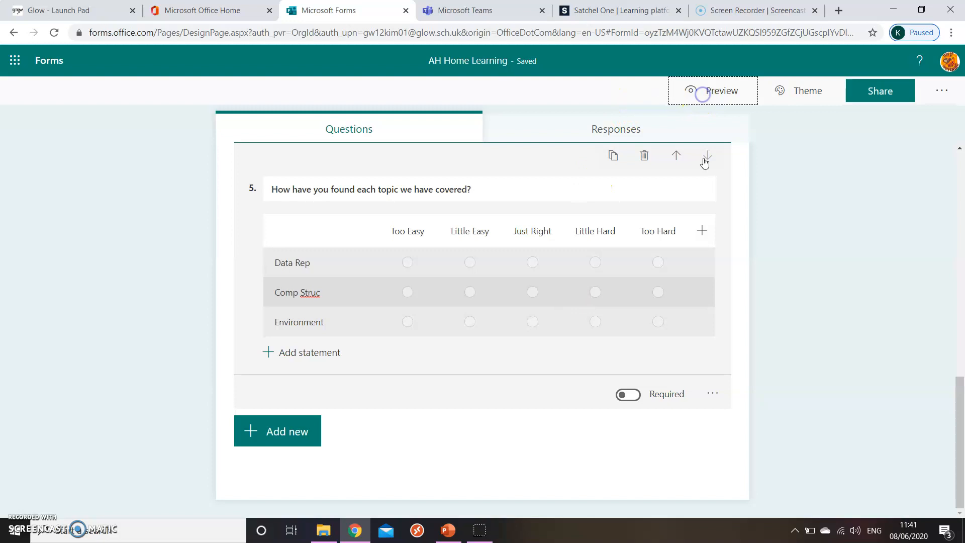
{"action": "scroll", "coordinate": [628, 304], "scroll_direction": "down", "scroll_amount": 7}
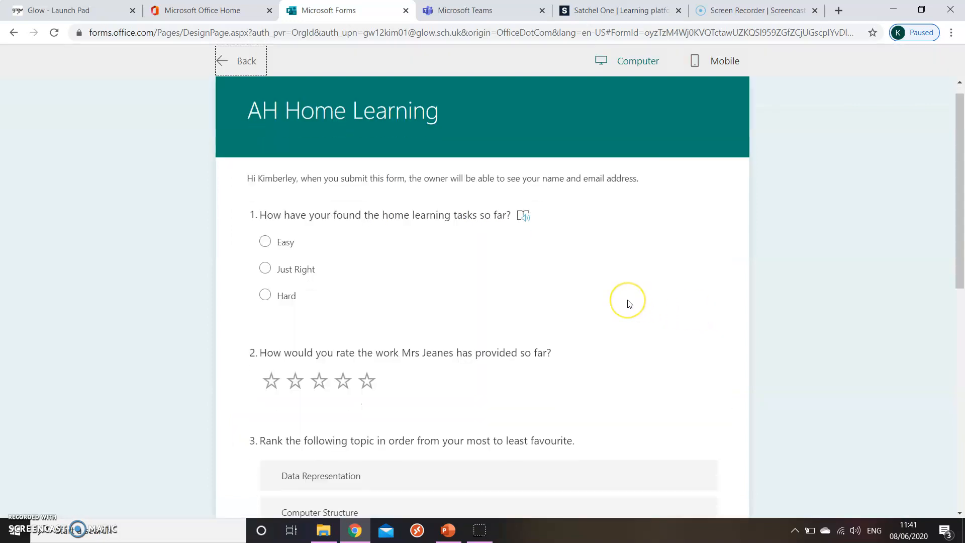
{"action": "scroll", "coordinate": [628, 303], "scroll_direction": "down", "scroll_amount": 3}
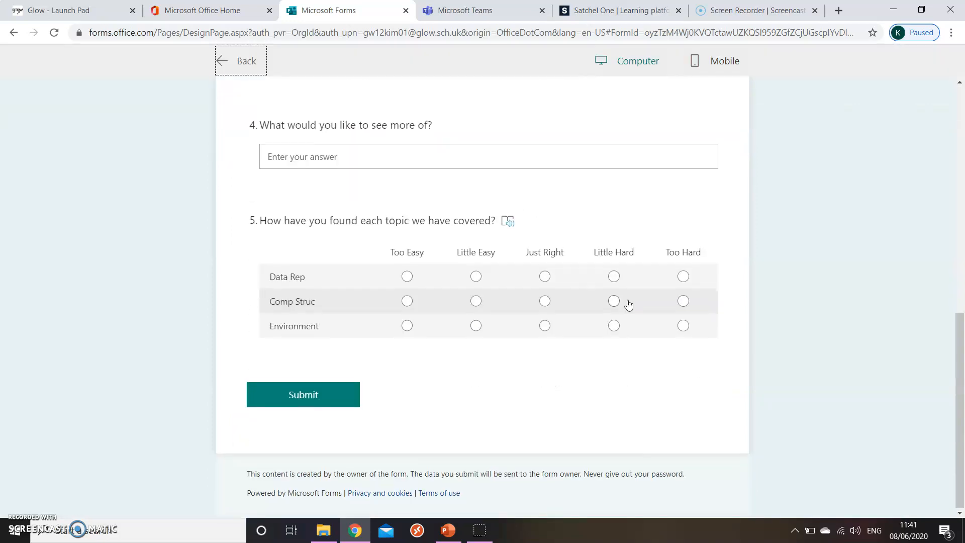
{"action": "scroll", "coordinate": [628, 303], "scroll_direction": "up", "scroll_amount": 9}
{"action": "scroll", "coordinate": [629, 304], "scroll_direction": "up", "scroll_amount": 2}
{"action": "left_click", "coordinate": [252, 64]}
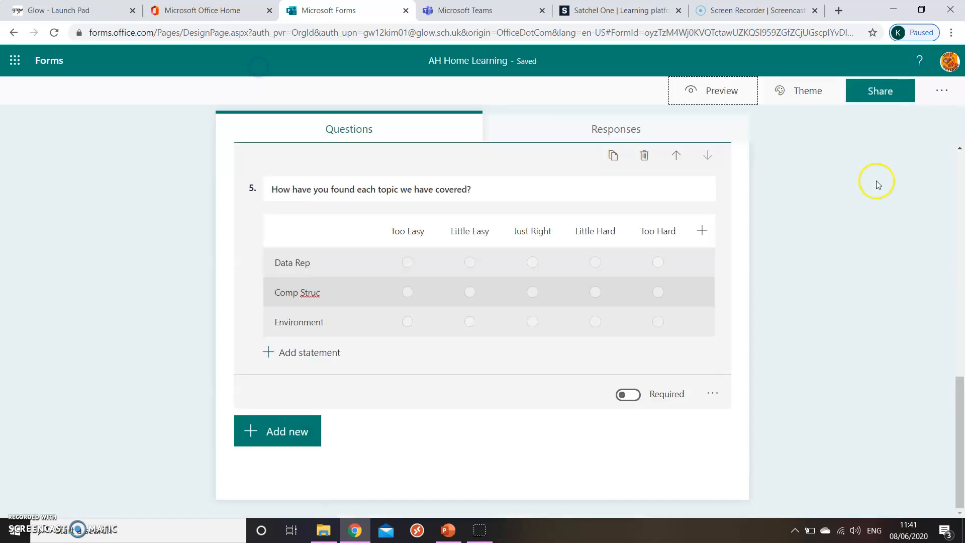
- Open the form's sharing options and copy the link for collecting responses
{"action": "left_click", "coordinate": [939, 91]}
{"action": "left_click", "coordinate": [906, 93]}
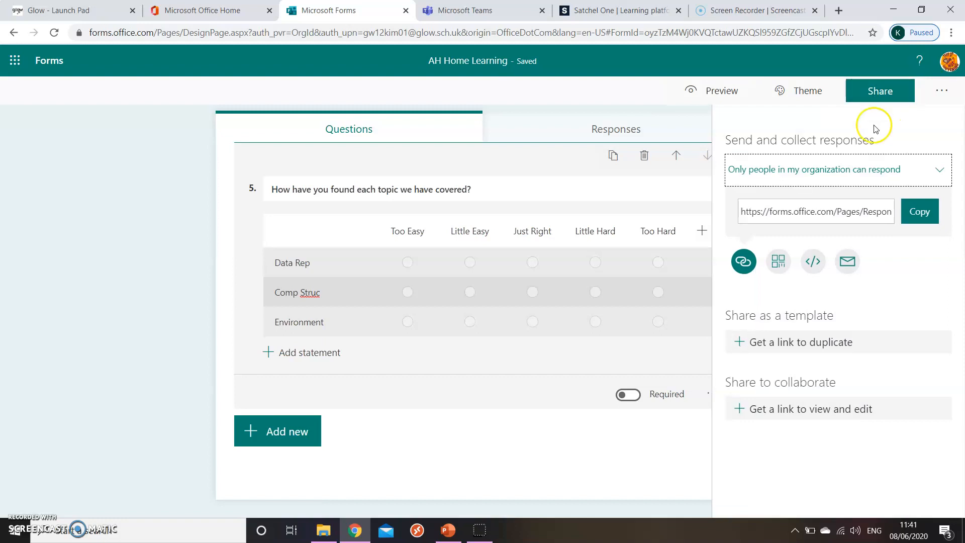
{"action": "left_click", "coordinate": [912, 220]}
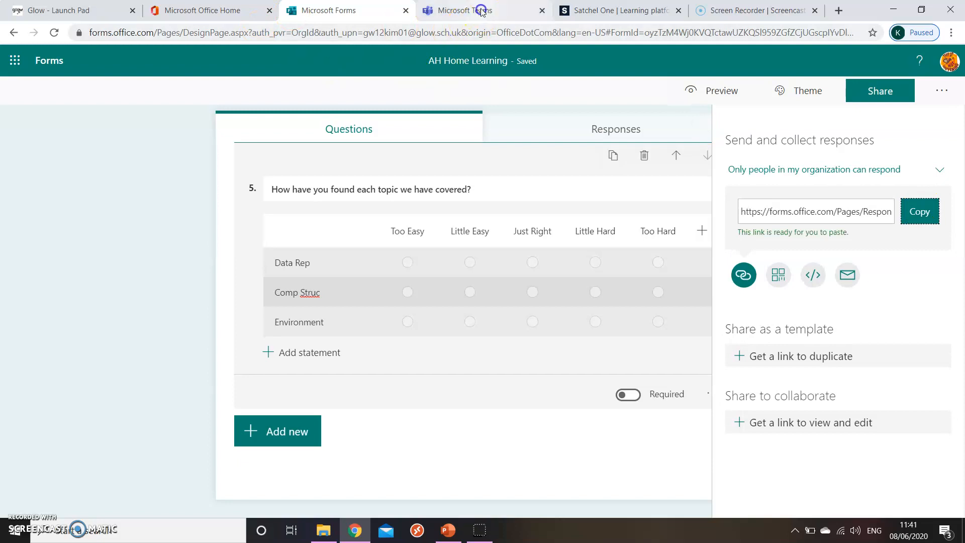
- In Microsoft Teams, post "Please complete my survey and then create a new pot with your own." with the copied link in AH Computing Science 2020-21's General channel
{"action": "left_click", "coordinate": [466, 15]}
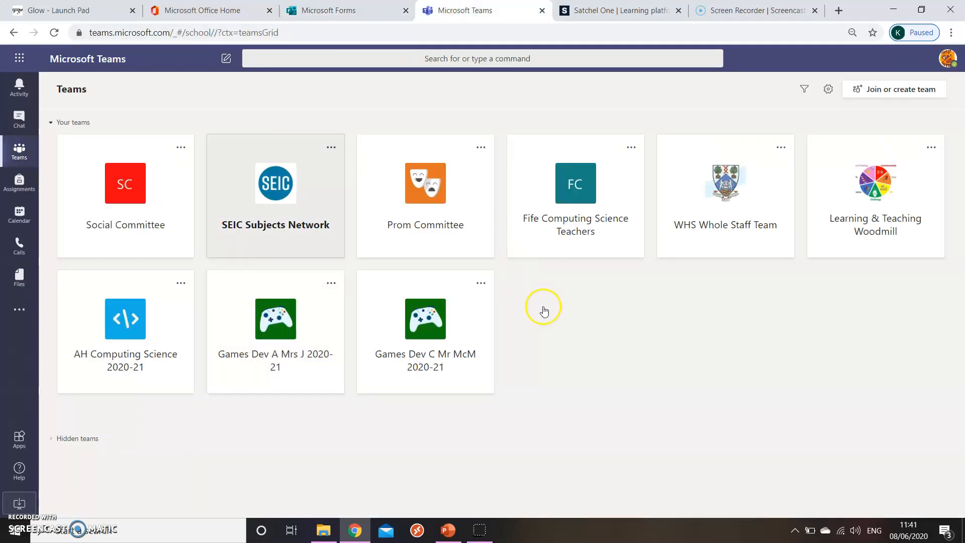
{"action": "left_click", "coordinate": [124, 355]}
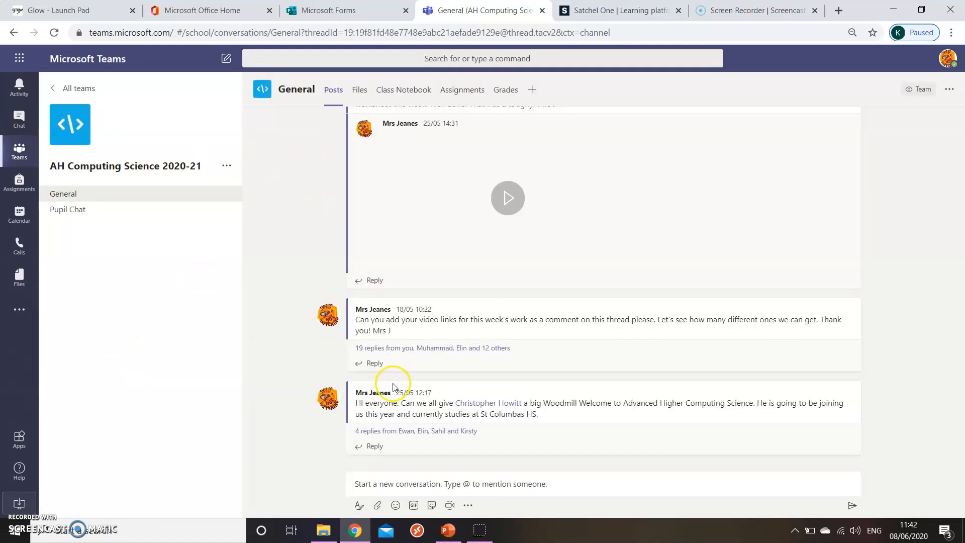
{"action": "left_click", "coordinate": [410, 482]}
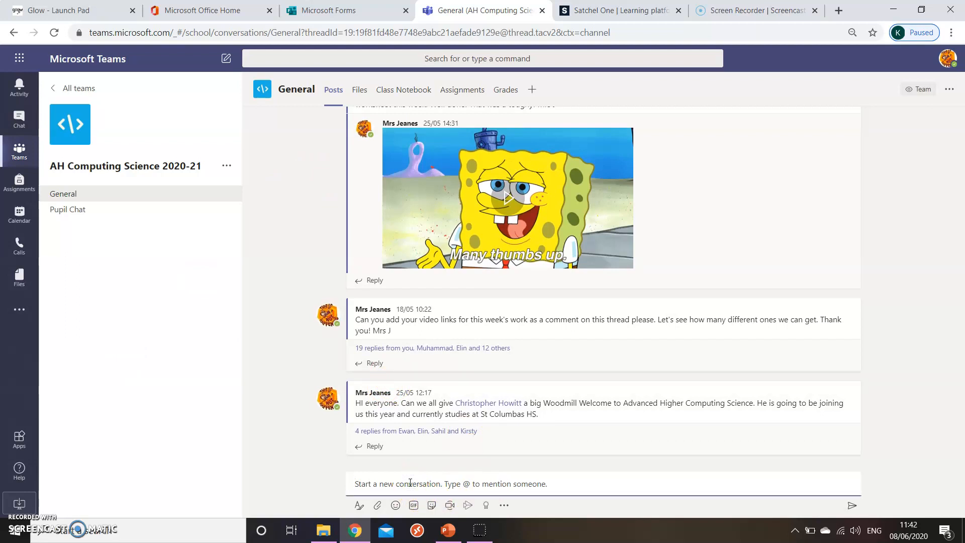
{"action": "type", "text": "Ple"}
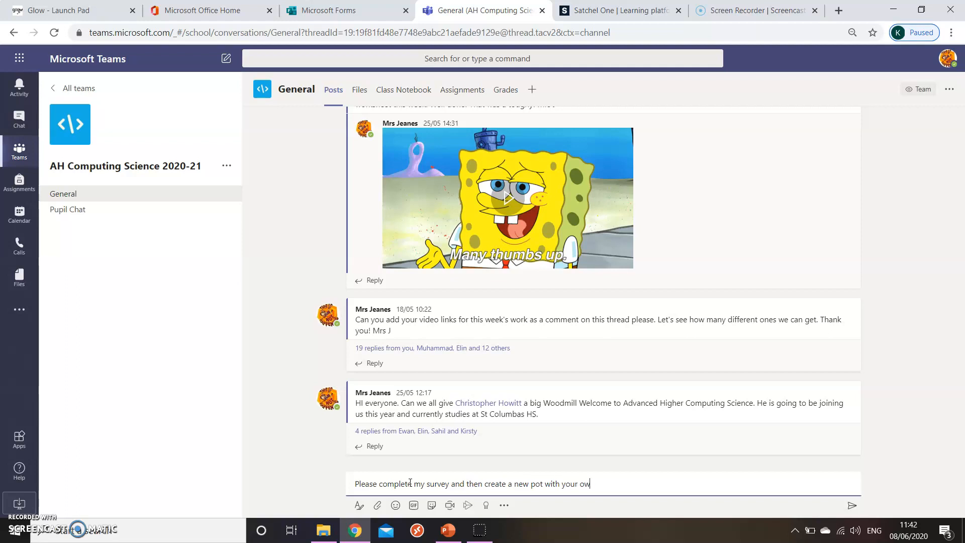
{"action": "key", "text": "ctrl+v"}
{"action": "key", "text": "Return"}
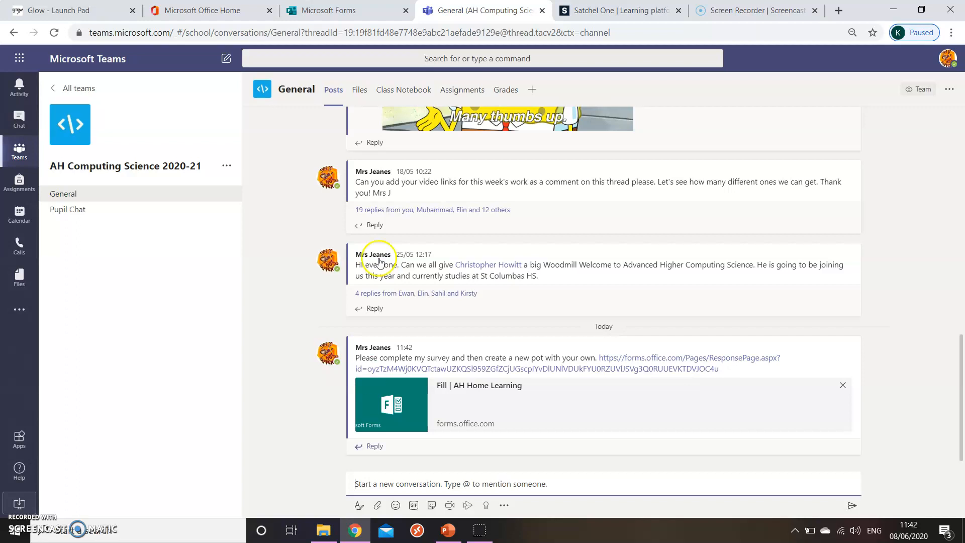
- Return to Microsoft Forms, go back to the list of forms and open the responses of "Home Learning Test"
{"action": "left_click", "coordinate": [336, 12]}
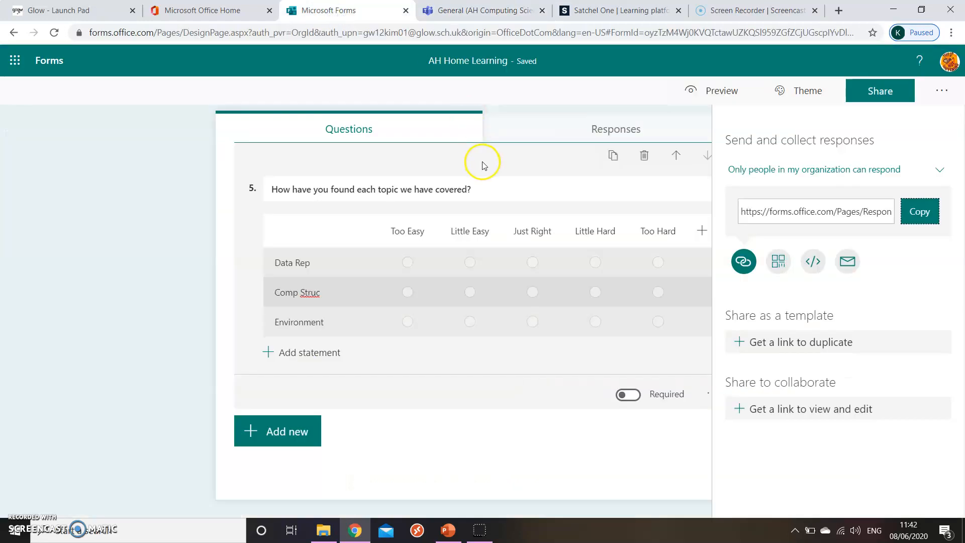
{"action": "left_click", "coordinate": [53, 67]}
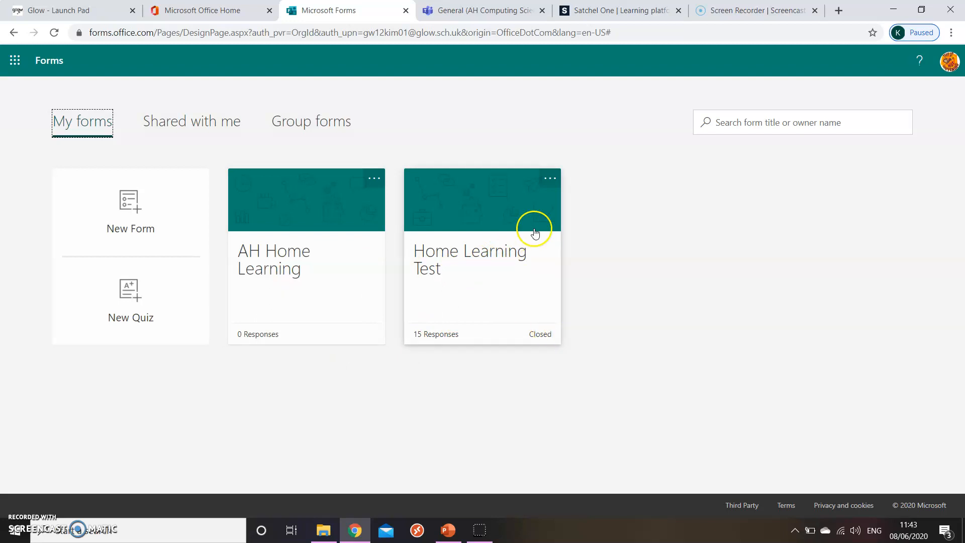
{"action": "left_click", "coordinate": [490, 216]}
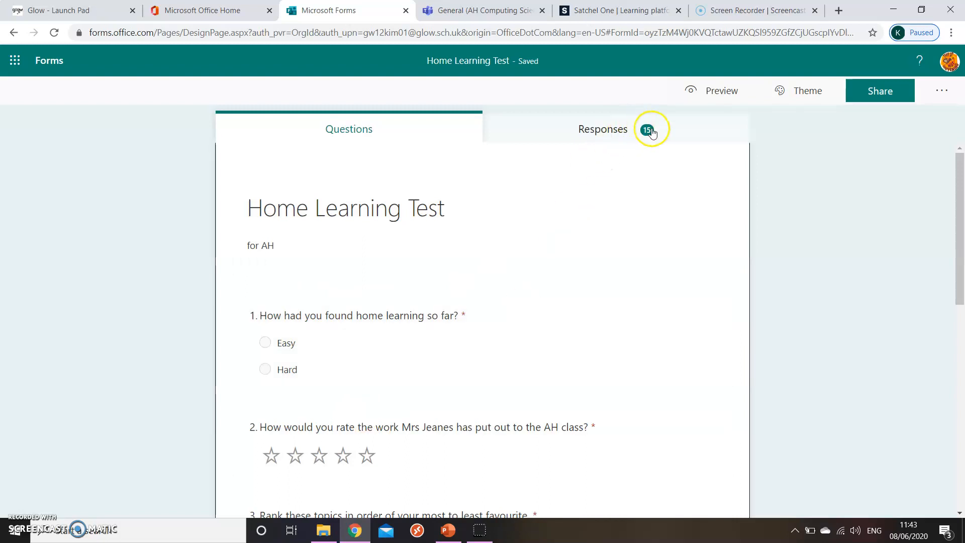
{"action": "left_click", "coordinate": [674, 140]}
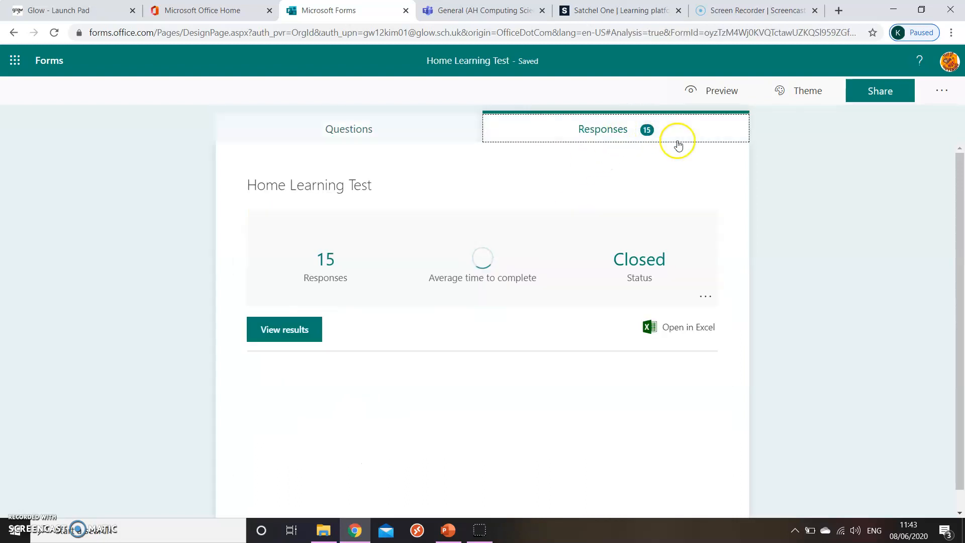
- Examine the response summaries and charts for the home learning difficulty, work rating and topic ranking questions
{"action": "scroll", "coordinate": [750, 275], "scroll_direction": "down", "scroll_amount": 1}
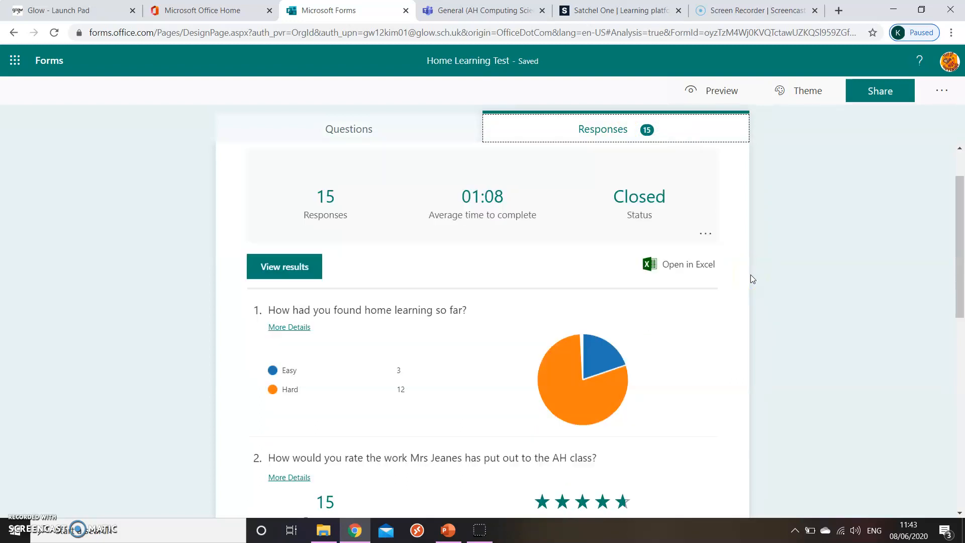
{"action": "scroll", "coordinate": [750, 276], "scroll_direction": "down", "scroll_amount": 1}
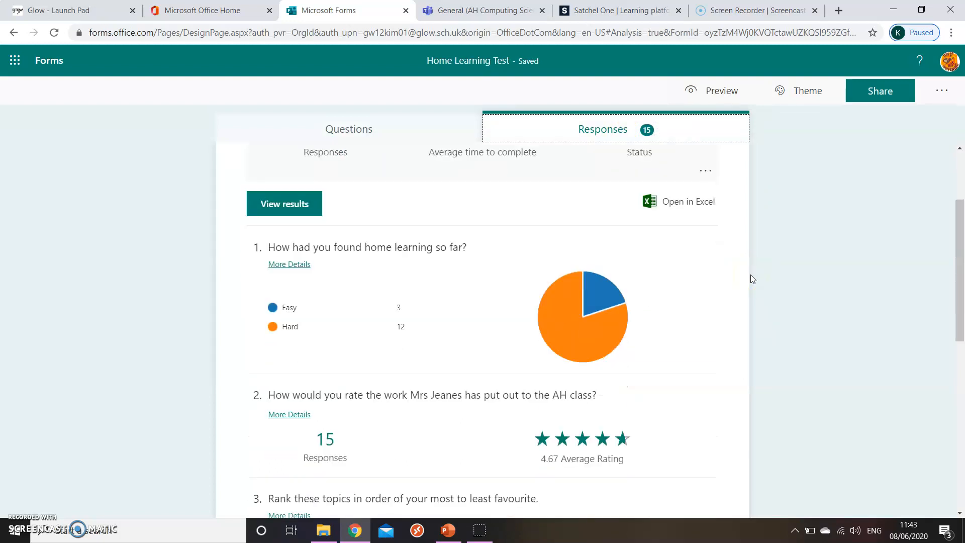
{"action": "scroll", "coordinate": [750, 275], "scroll_direction": "down", "scroll_amount": 1}
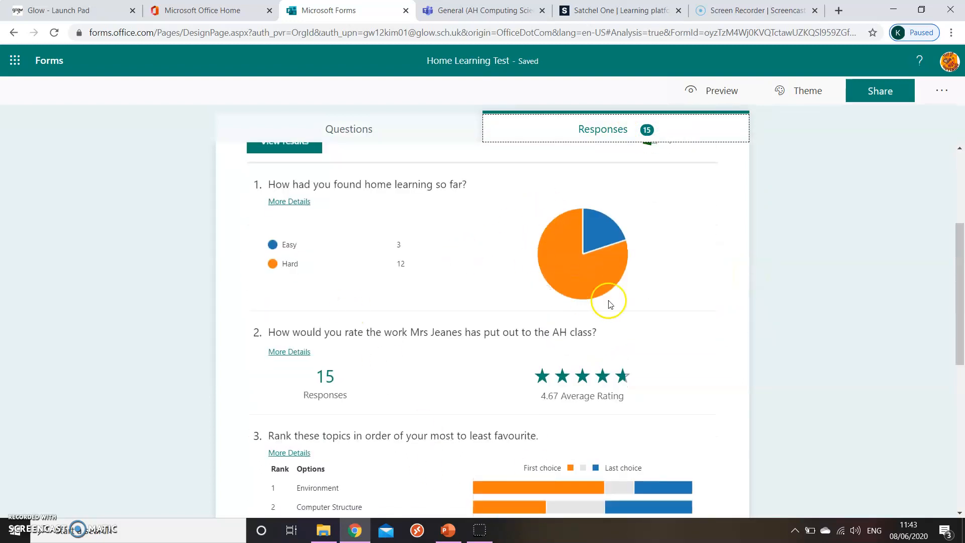
{"action": "mouse_move", "coordinate": [396, 257]}
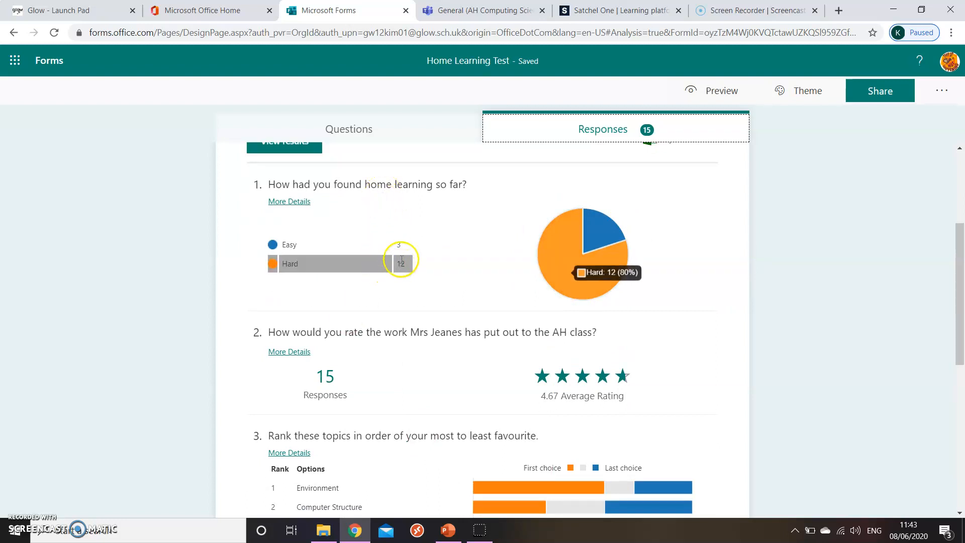
{"action": "mouse_move", "coordinate": [581, 295]}
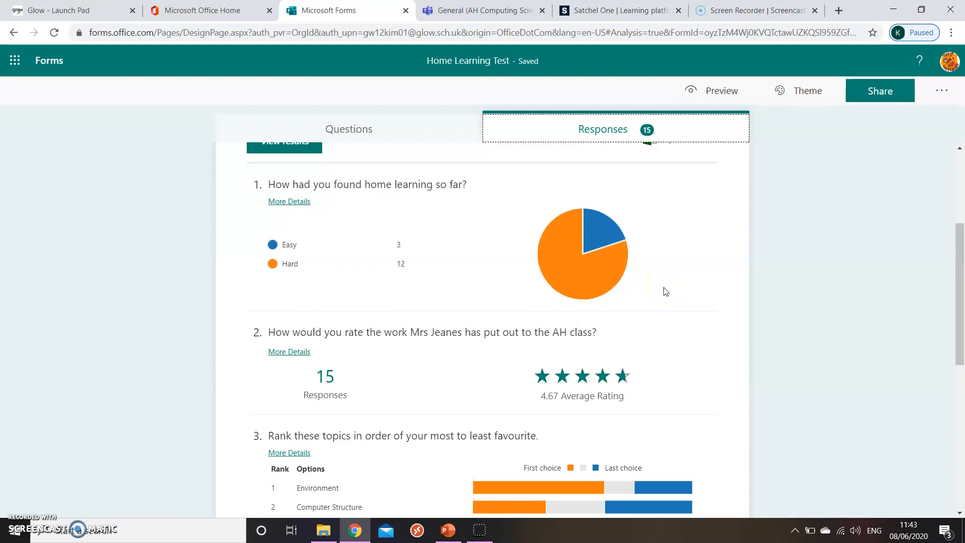
{"action": "mouse_move", "coordinate": [567, 260]}
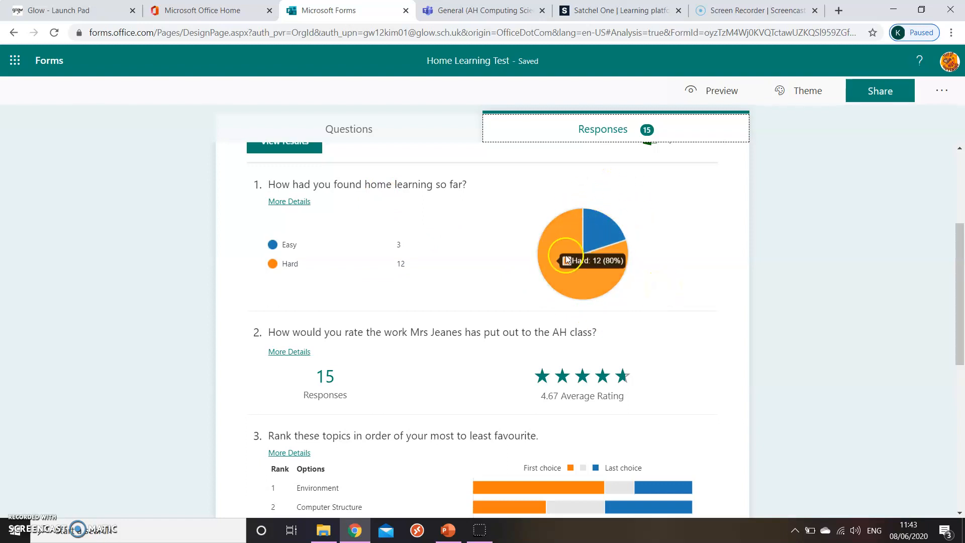
{"action": "mouse_move", "coordinate": [603, 229]}
{"action": "scroll", "coordinate": [604, 225], "scroll_direction": "down", "scroll_amount": 3}
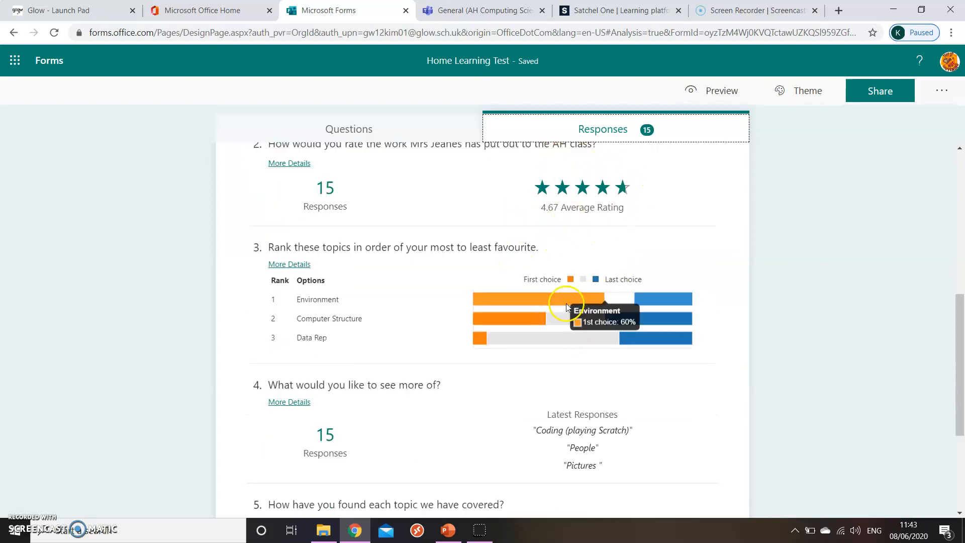
{"action": "mouse_move", "coordinate": [641, 304]}
{"action": "mouse_move", "coordinate": [594, 301]}
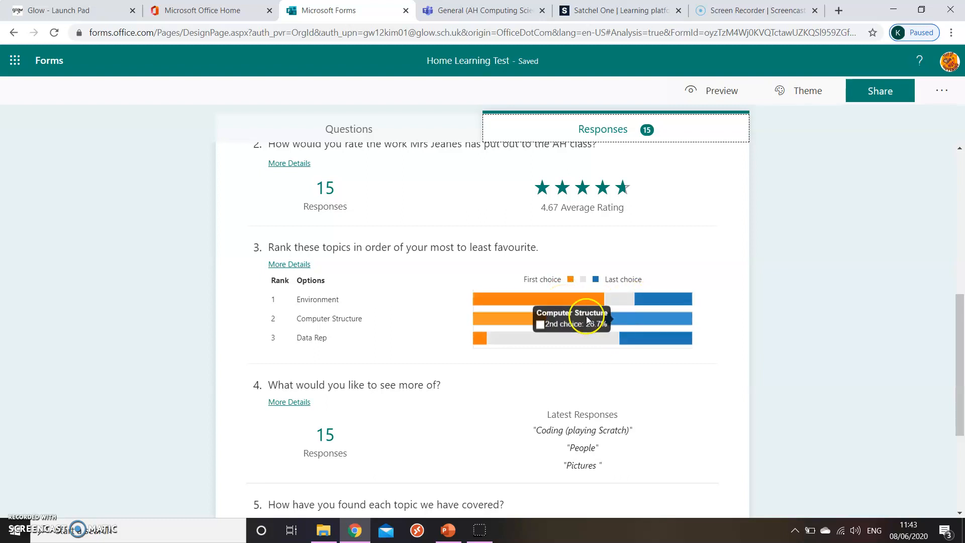
- Read through the detailed answers to "What would you like to see more of?", close them and examine the question 5 topic chart
{"action": "scroll", "coordinate": [608, 385], "scroll_direction": "down", "scroll_amount": 1}
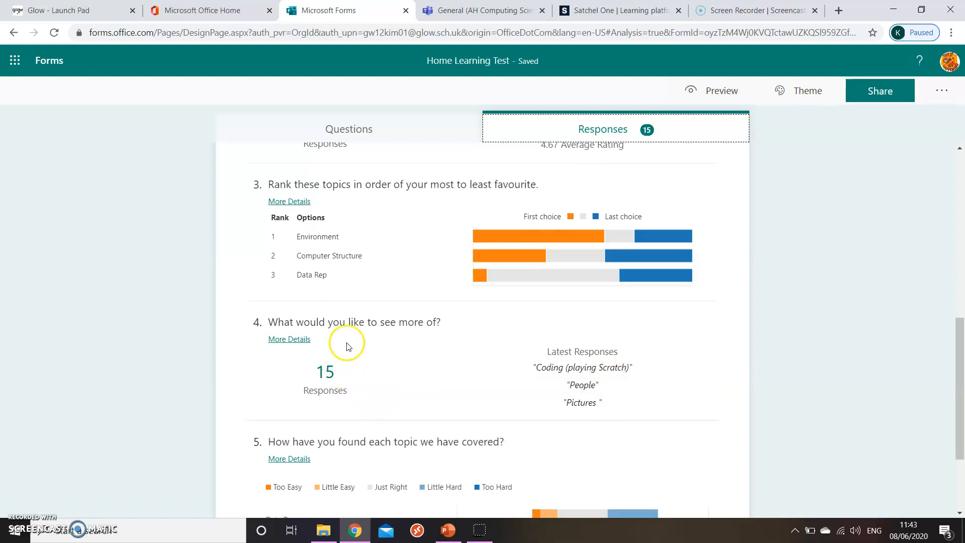
{"action": "left_click", "coordinate": [281, 339]}
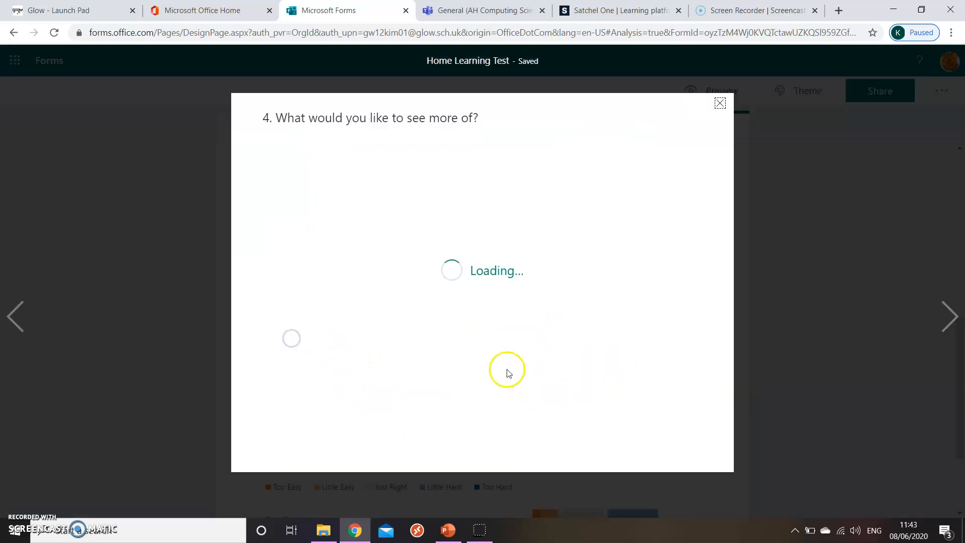
{"action": "scroll", "coordinate": [518, 315], "scroll_direction": "down", "scroll_amount": 3}
{"action": "scroll", "coordinate": [518, 315], "scroll_direction": "up", "scroll_amount": 3}
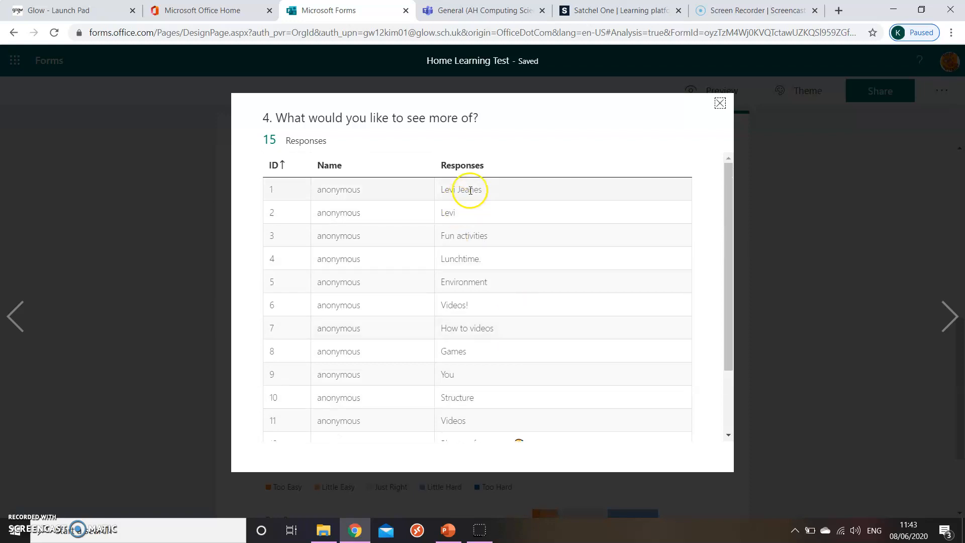
{"action": "scroll", "coordinate": [472, 223], "scroll_direction": "down", "scroll_amount": 3}
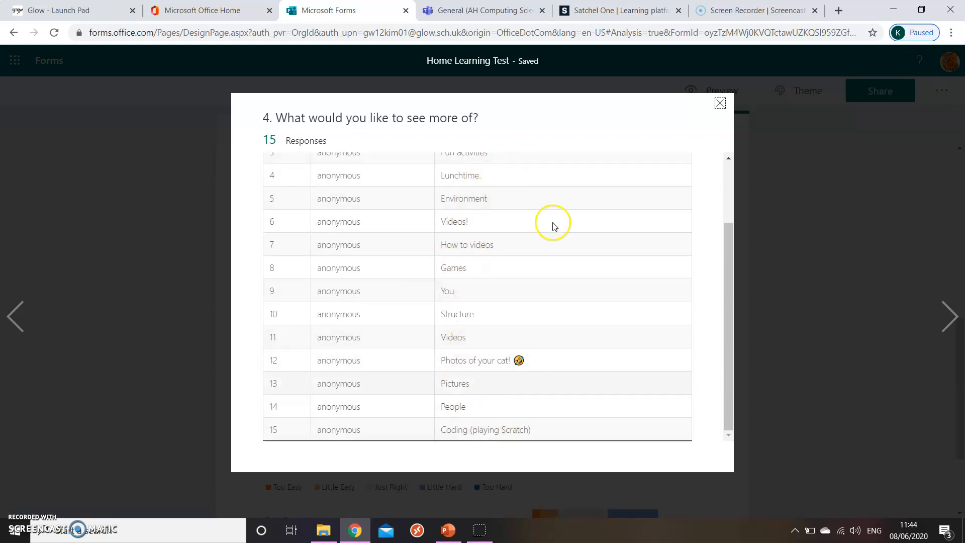
{"action": "left_click", "coordinate": [720, 104]}
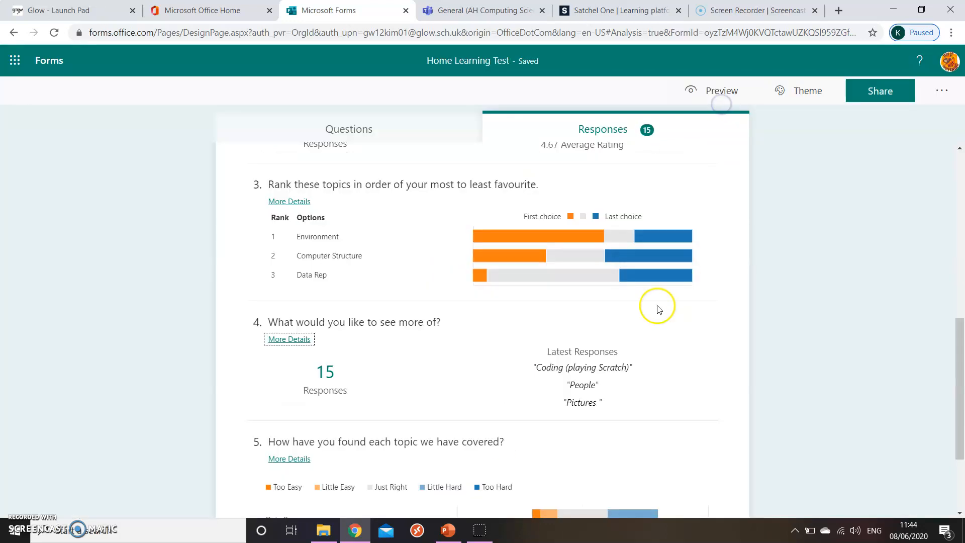
{"action": "scroll", "coordinate": [659, 308], "scroll_direction": "down", "scroll_amount": 2}
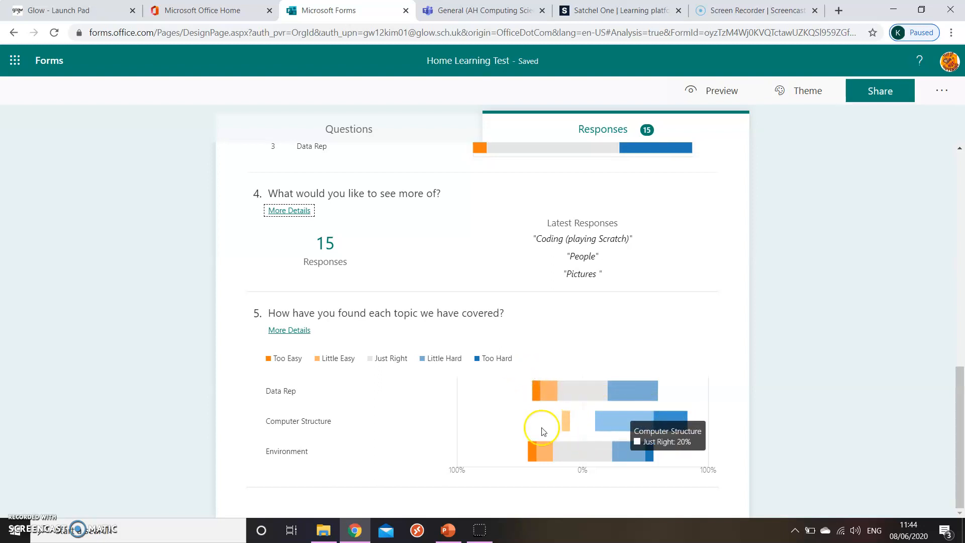
{"action": "scroll", "coordinate": [696, 363], "scroll_direction": "up", "scroll_amount": 12}
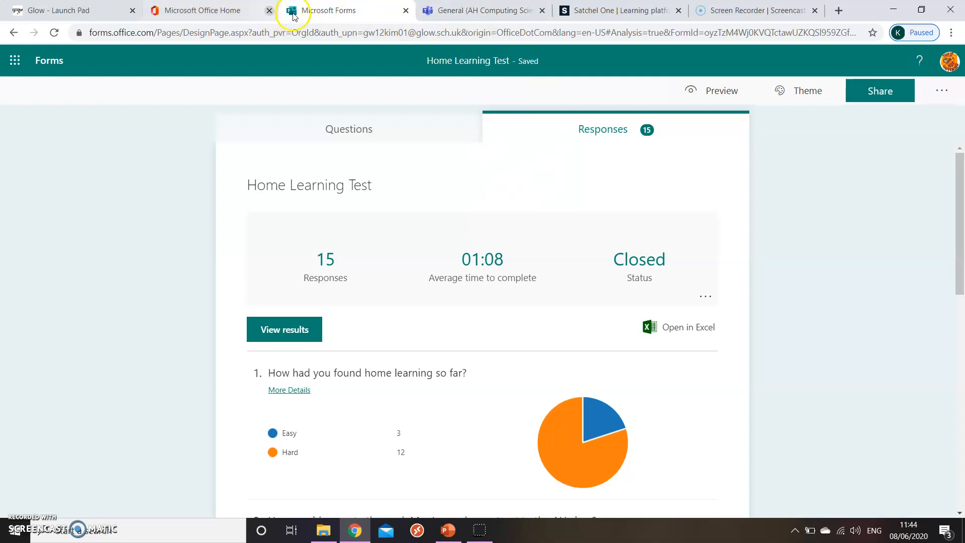
- Check the survey post in Microsoft Teams and return to the "Home Learning Test" responses in Microsoft Forms
{"action": "left_click", "coordinate": [479, 8]}
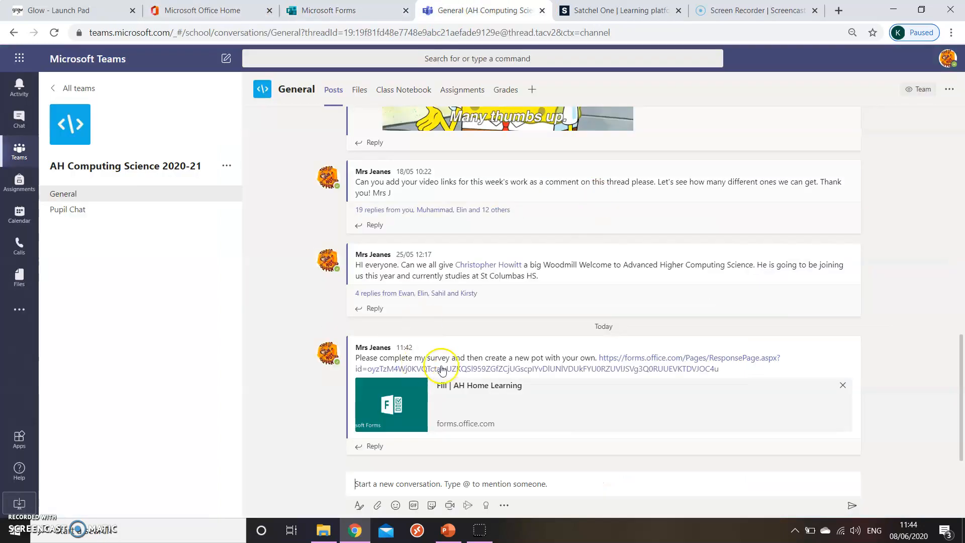
{"action": "left_click", "coordinate": [329, 9]}
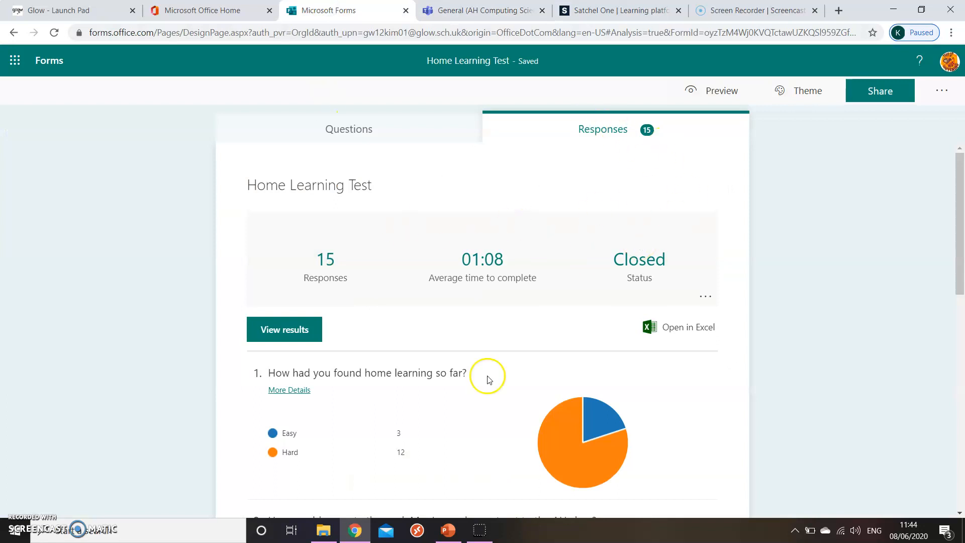
{"action": "left_click", "coordinate": [452, 528]}
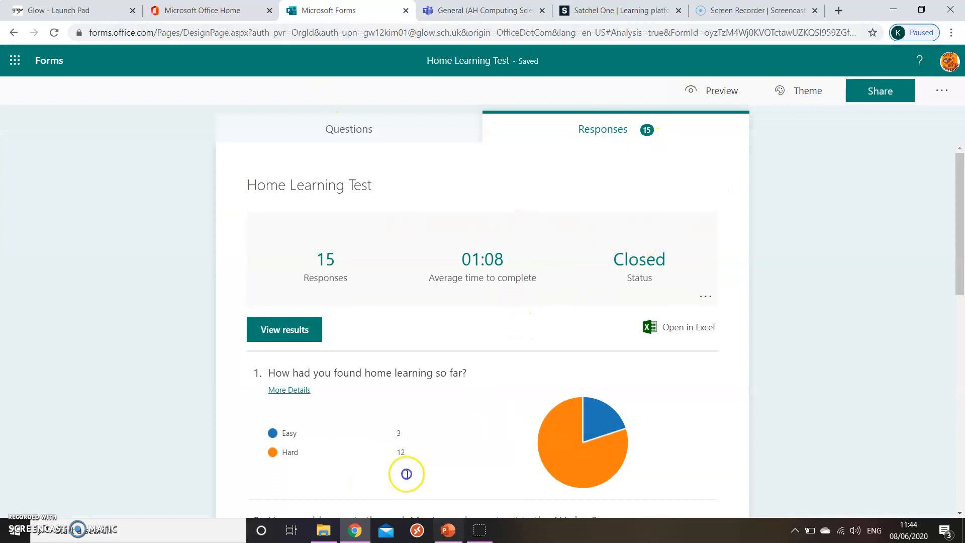